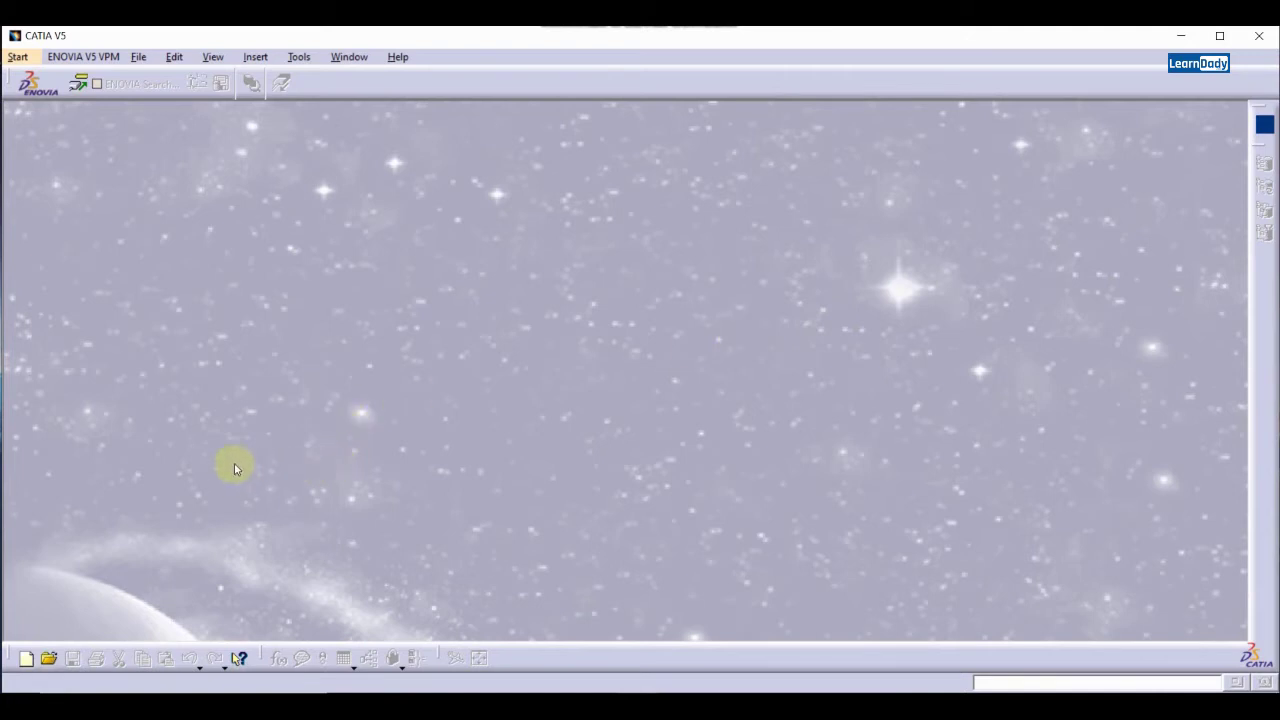
- Create a new Part document, Part1, by choosing Part as the document type
click(27, 660)
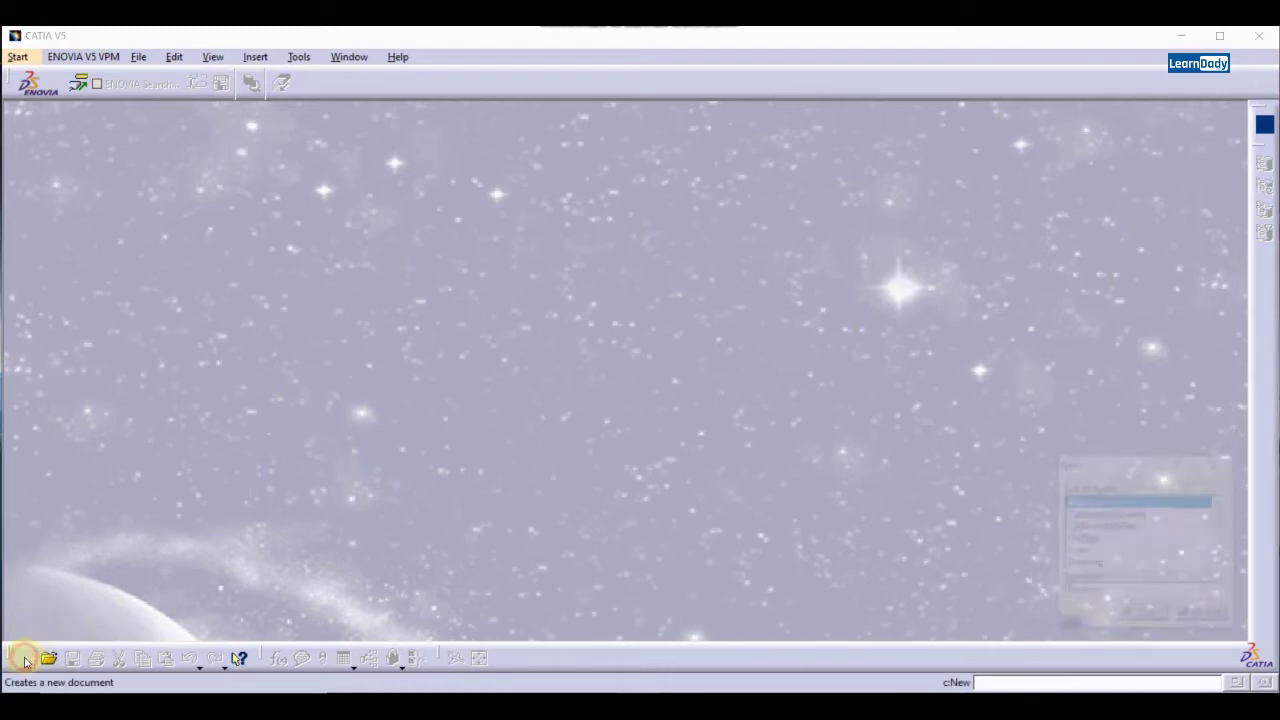
scroll(1098, 531, down, 3)
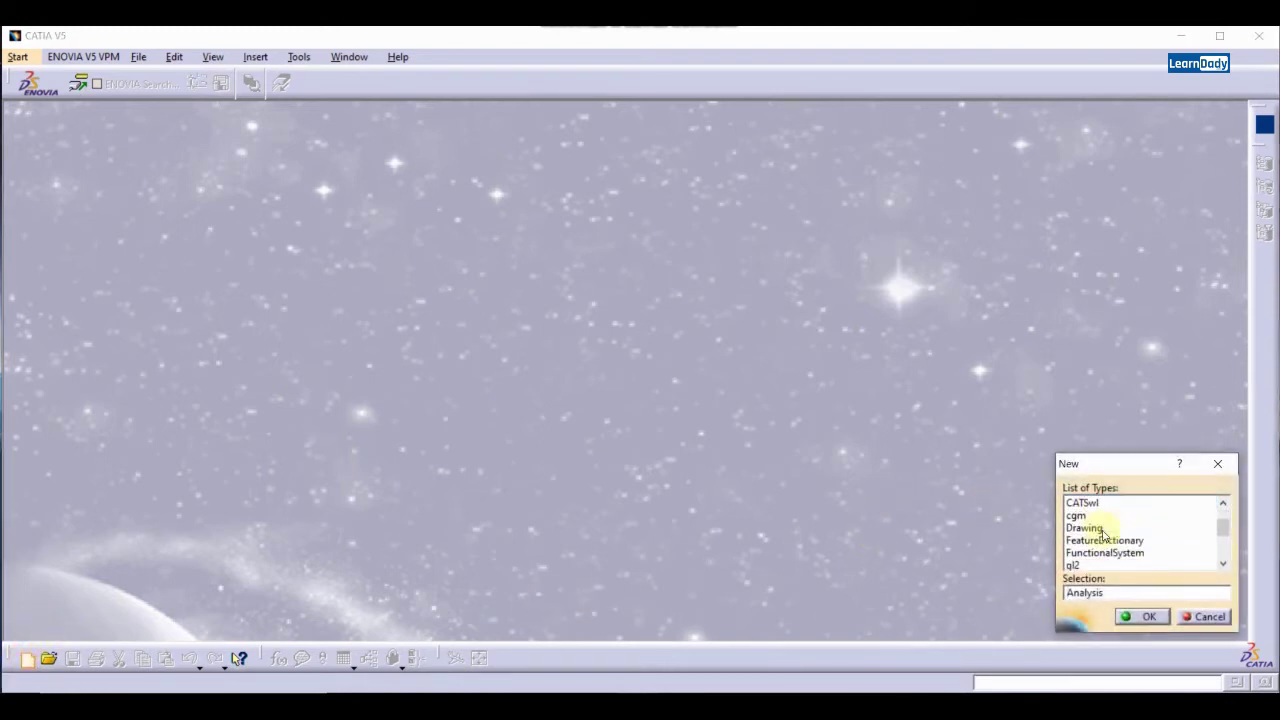
click(1092, 527)
scroll(1090, 518, down, 1)
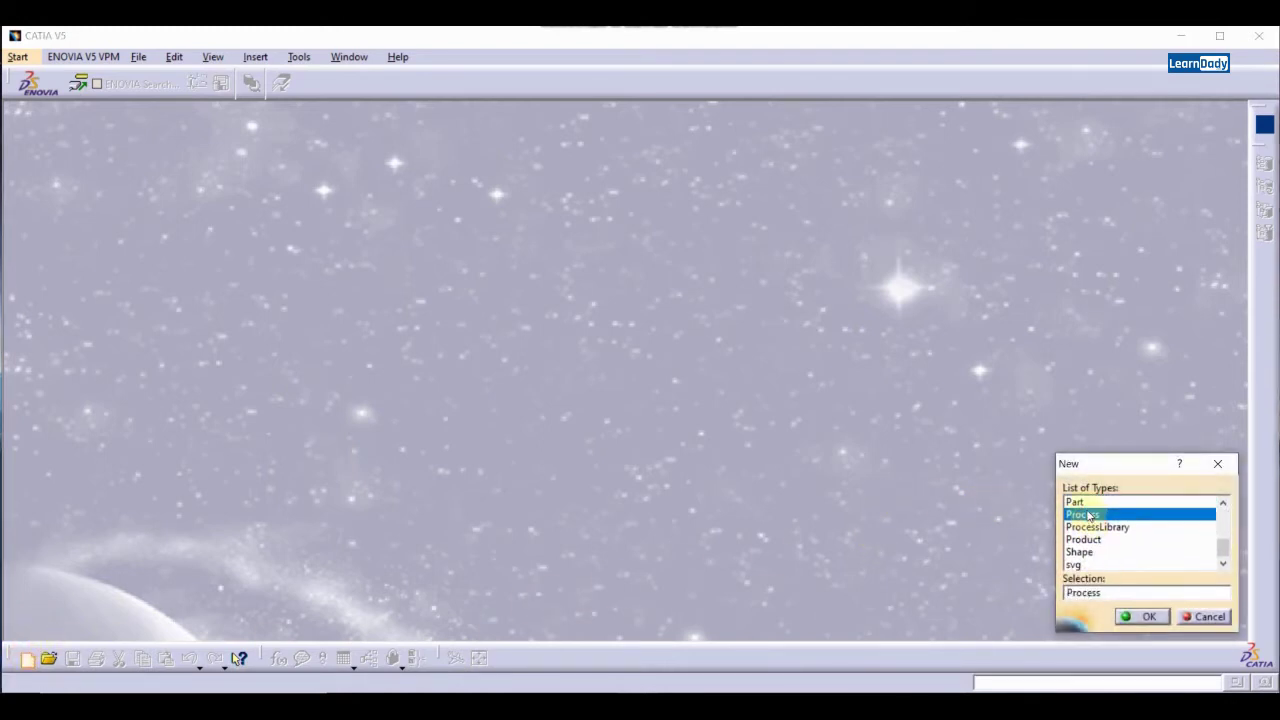
click(1086, 503)
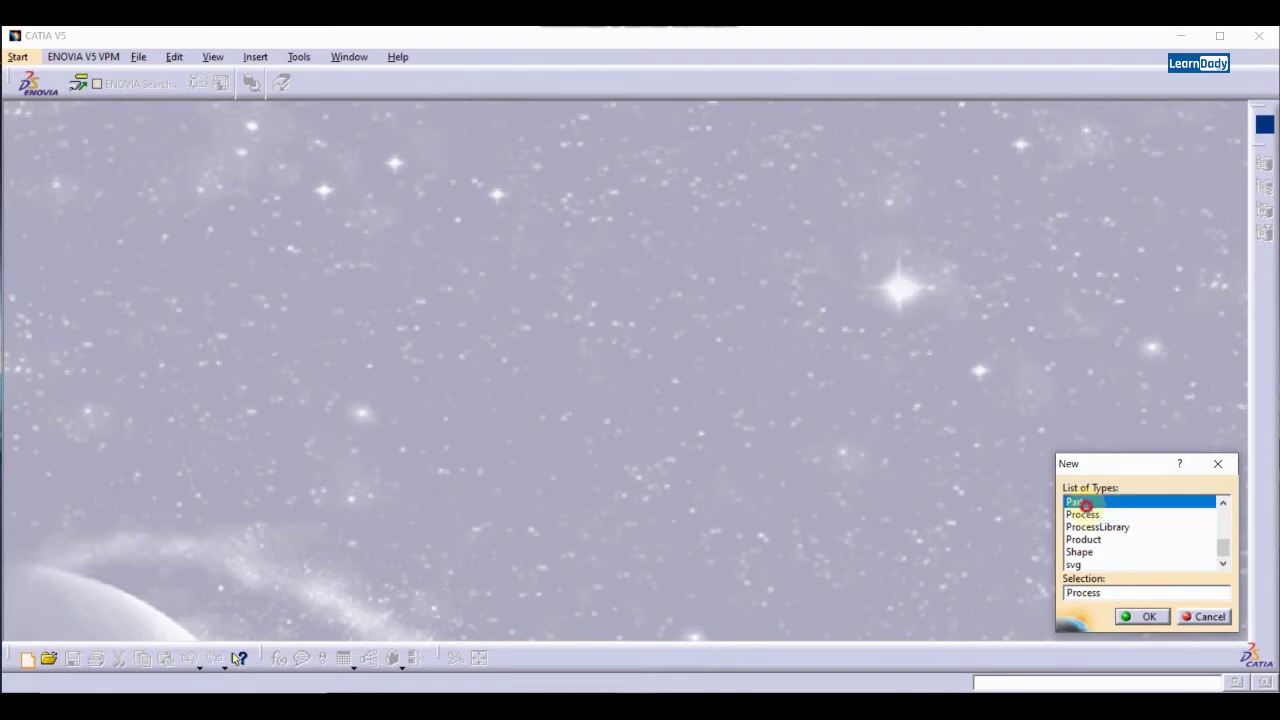
click(1146, 617)
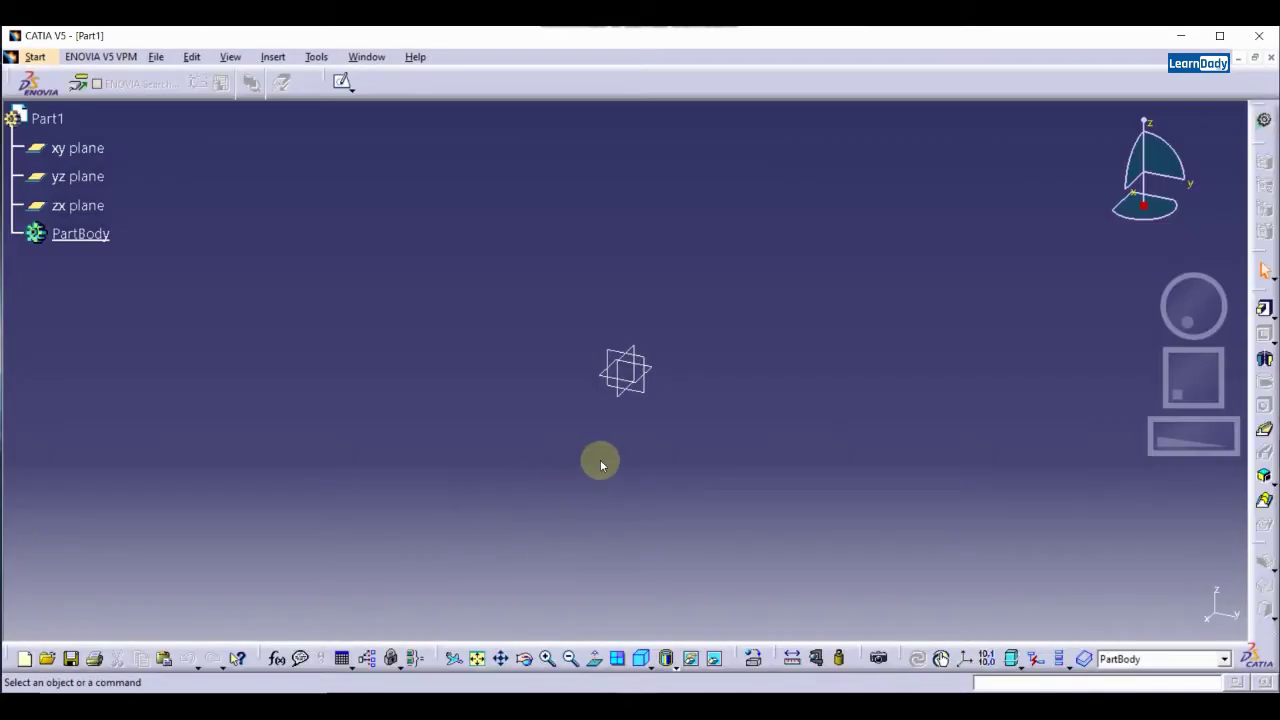
- Select the yz plane and open a new sketch on it in the Sketcher
click(648, 392)
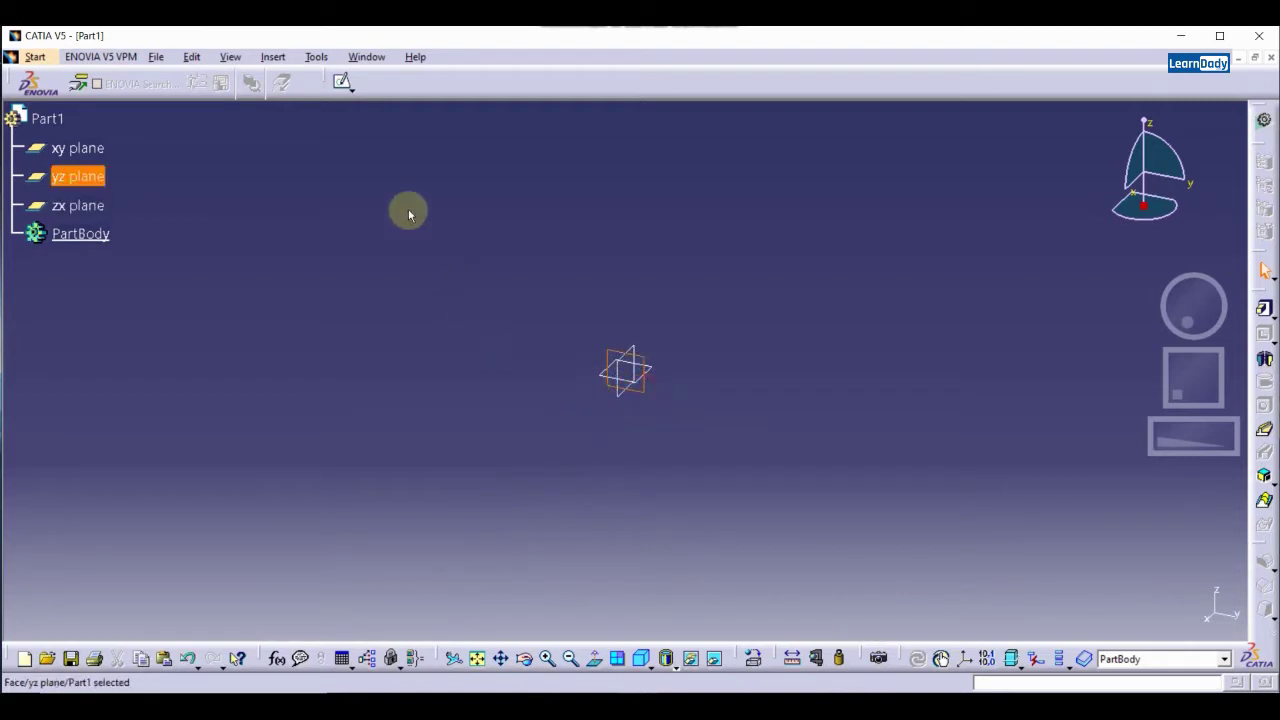
click(342, 84)
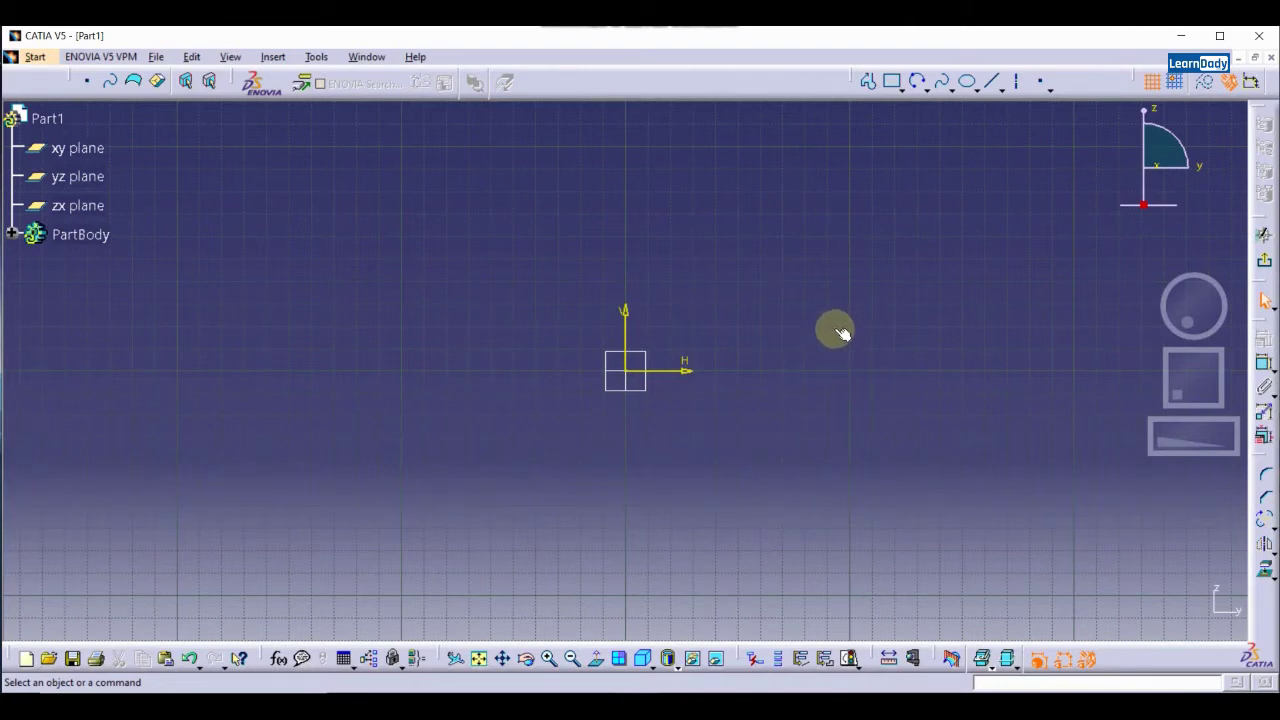
- Draw a vertical axis and a horizontal axis crossing at the sketch origin
click(1016, 80)
click(627, 125)
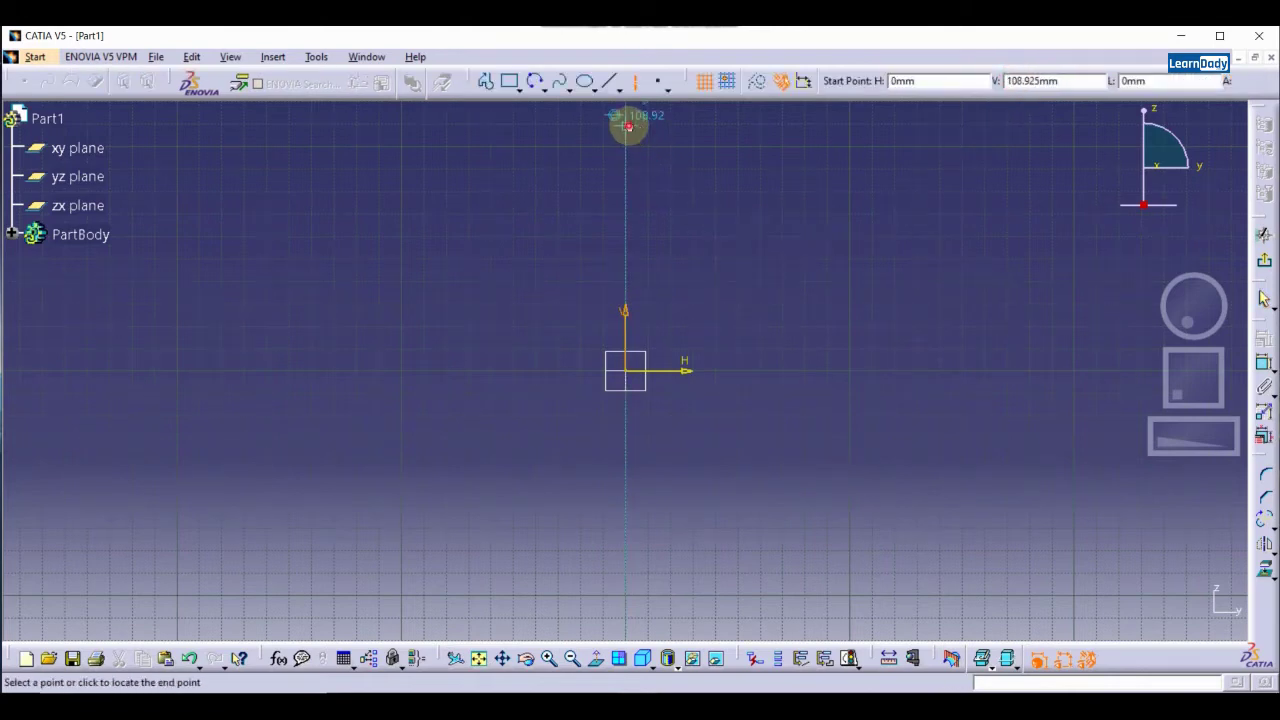
click(626, 636)
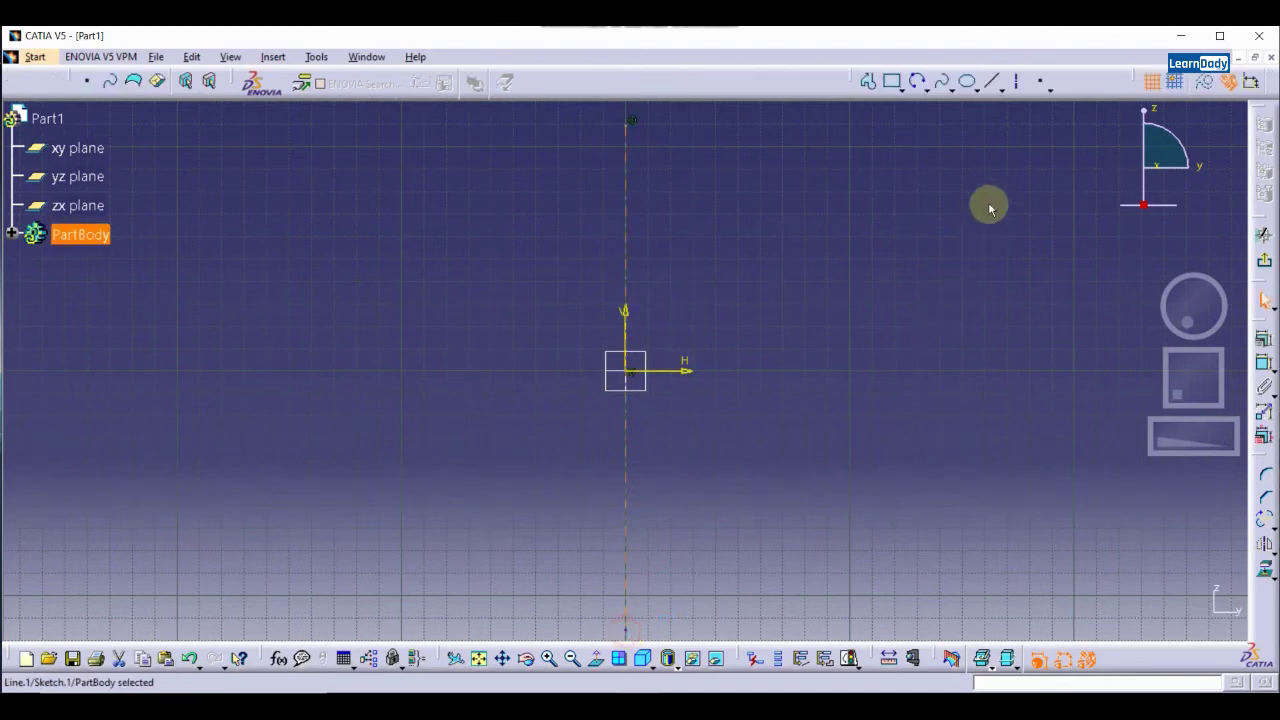
click(1016, 80)
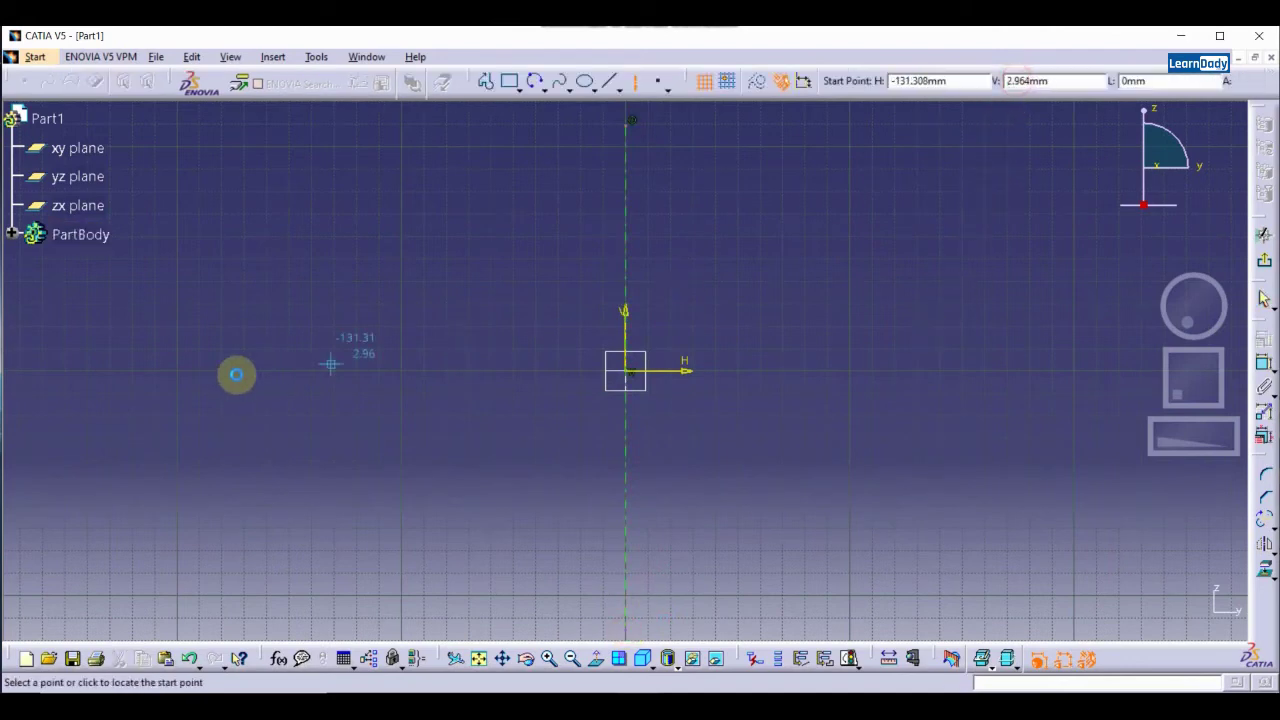
click(152, 372)
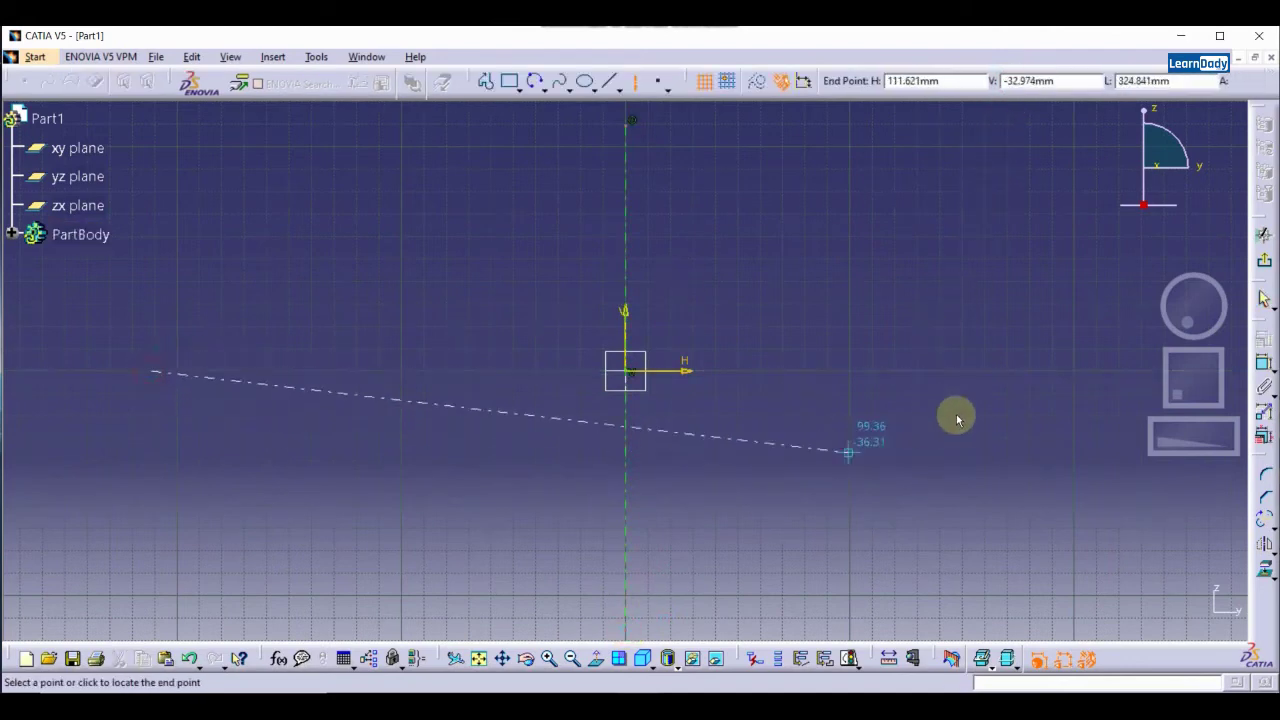
click(1070, 372)
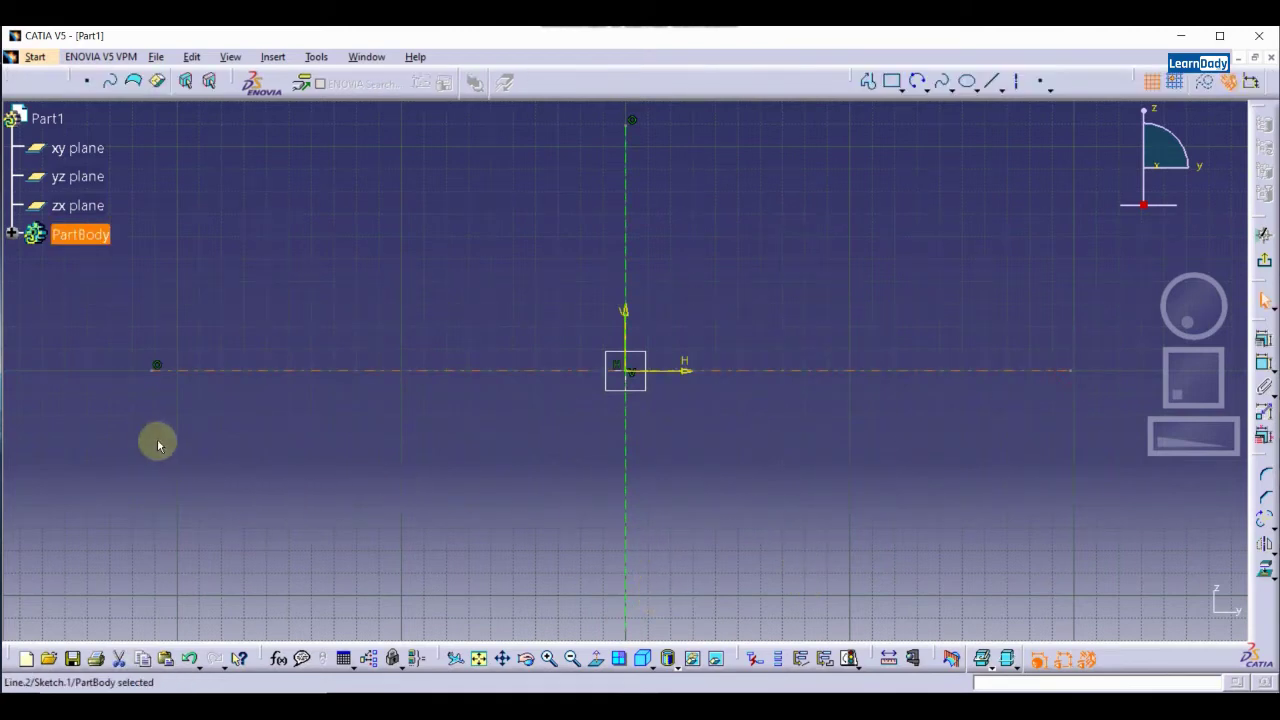
- Draw a rectangle with both corners above and left of the origin, then deselect it
click(353, 503)
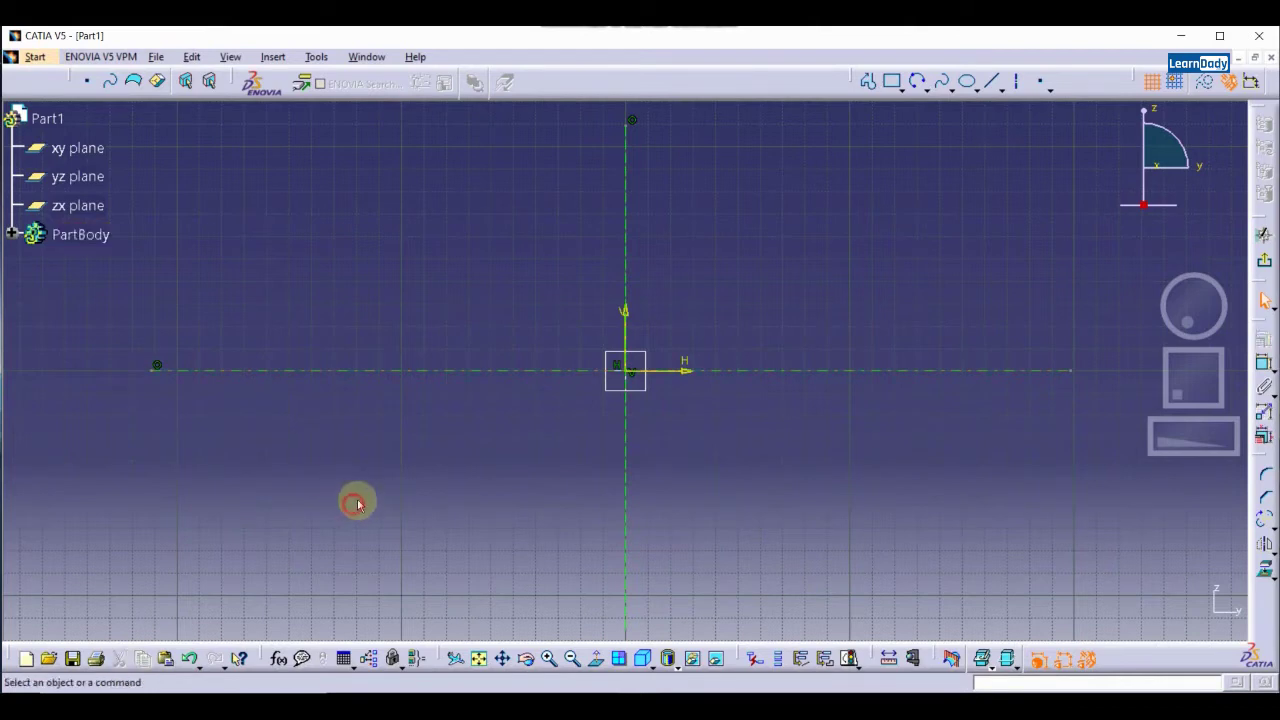
click(891, 81)
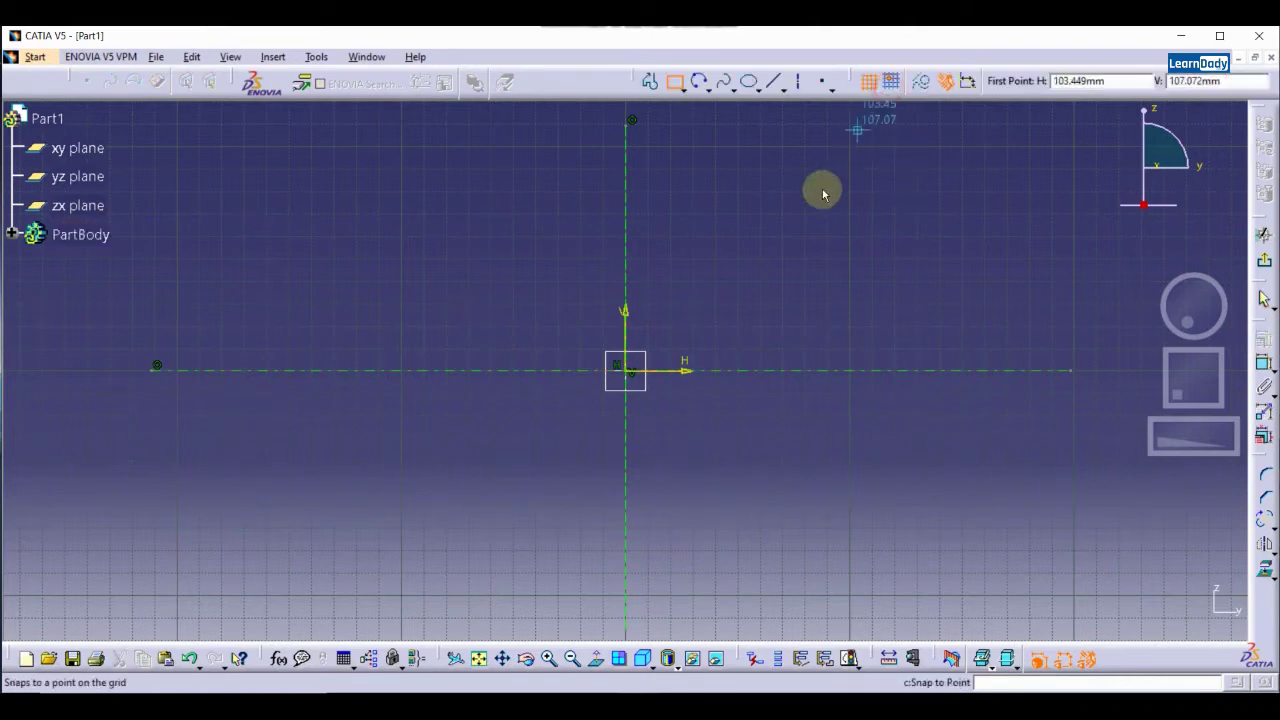
click(318, 174)
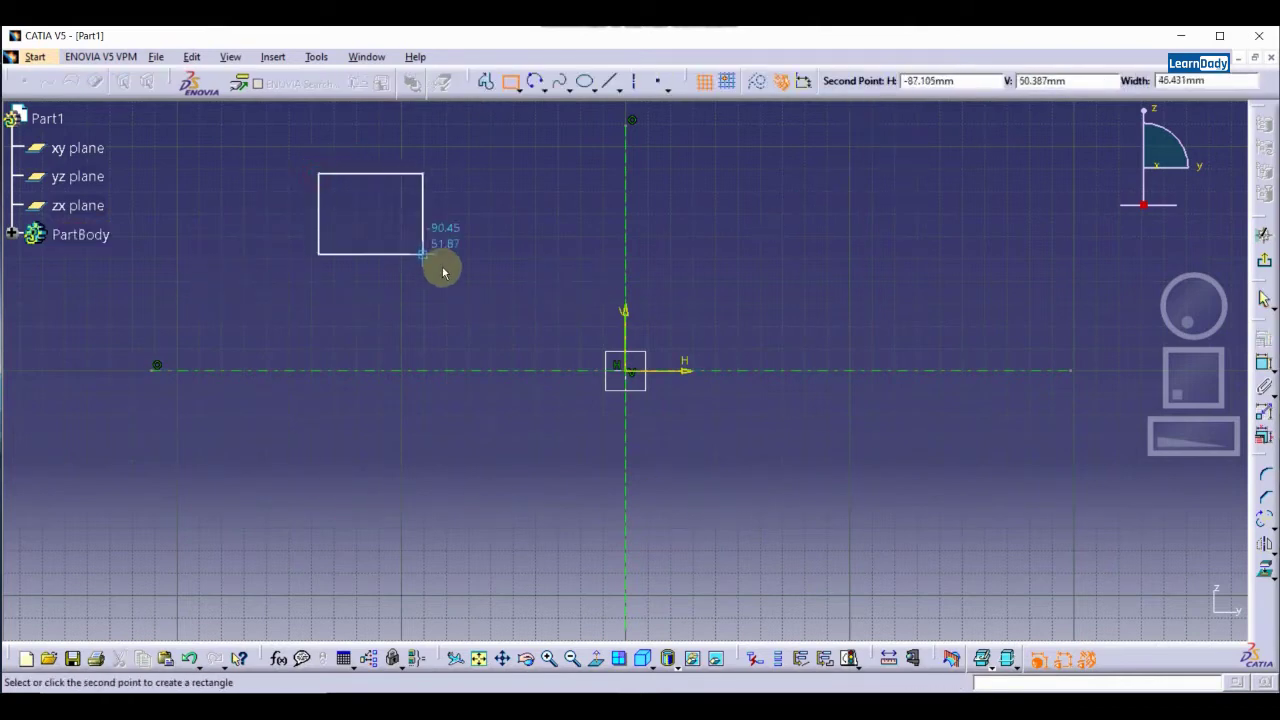
click(495, 323)
click(227, 251)
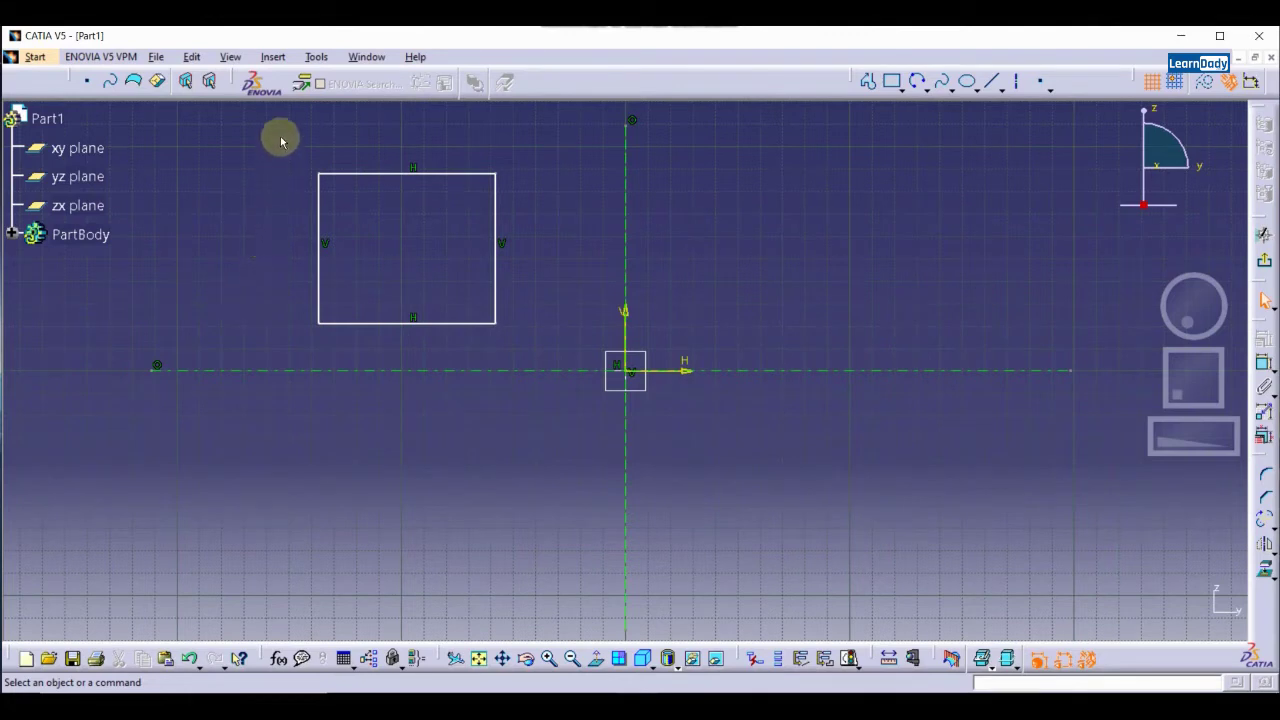
click(276, 58)
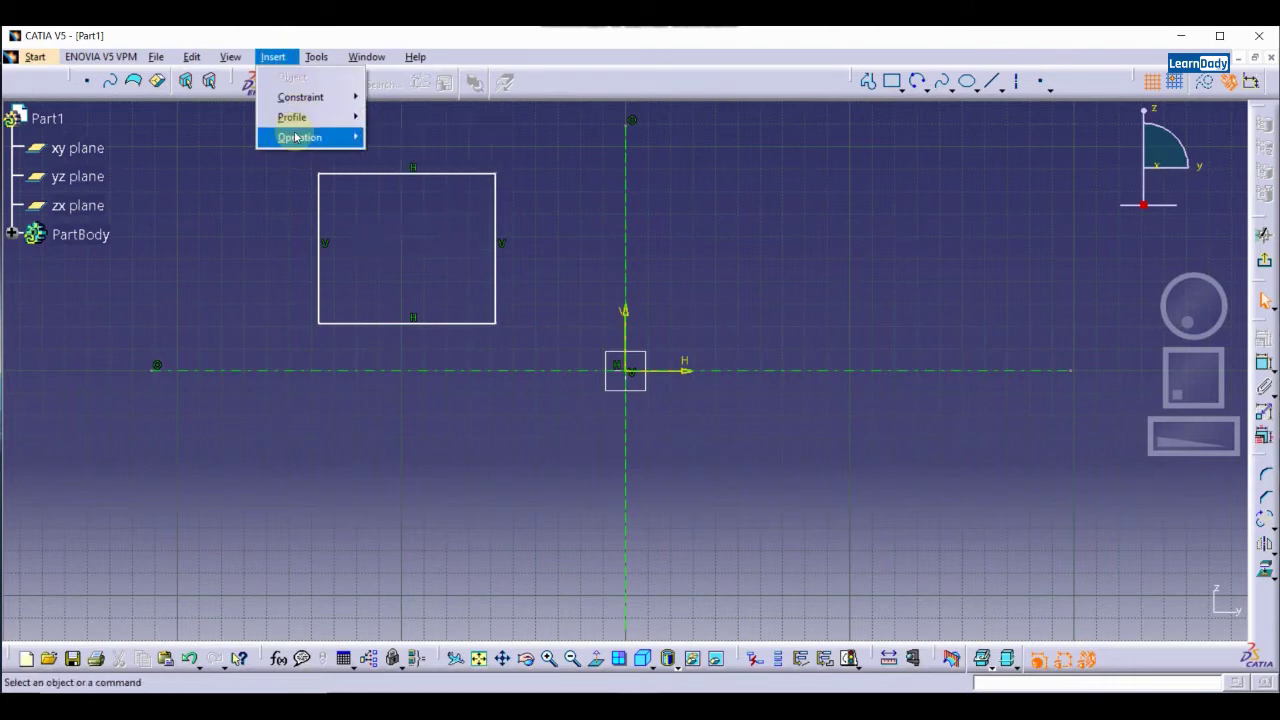
mouse_move(298, 137)
mouse_move(444, 206)
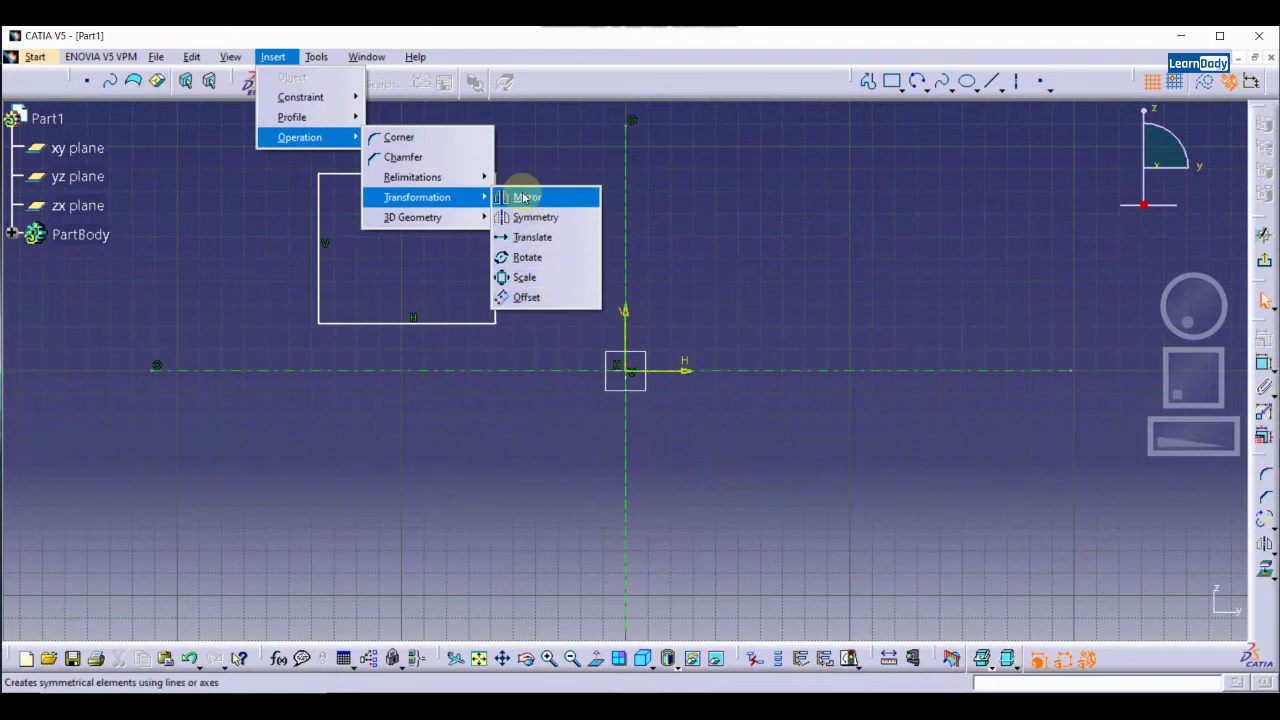
click(553, 172)
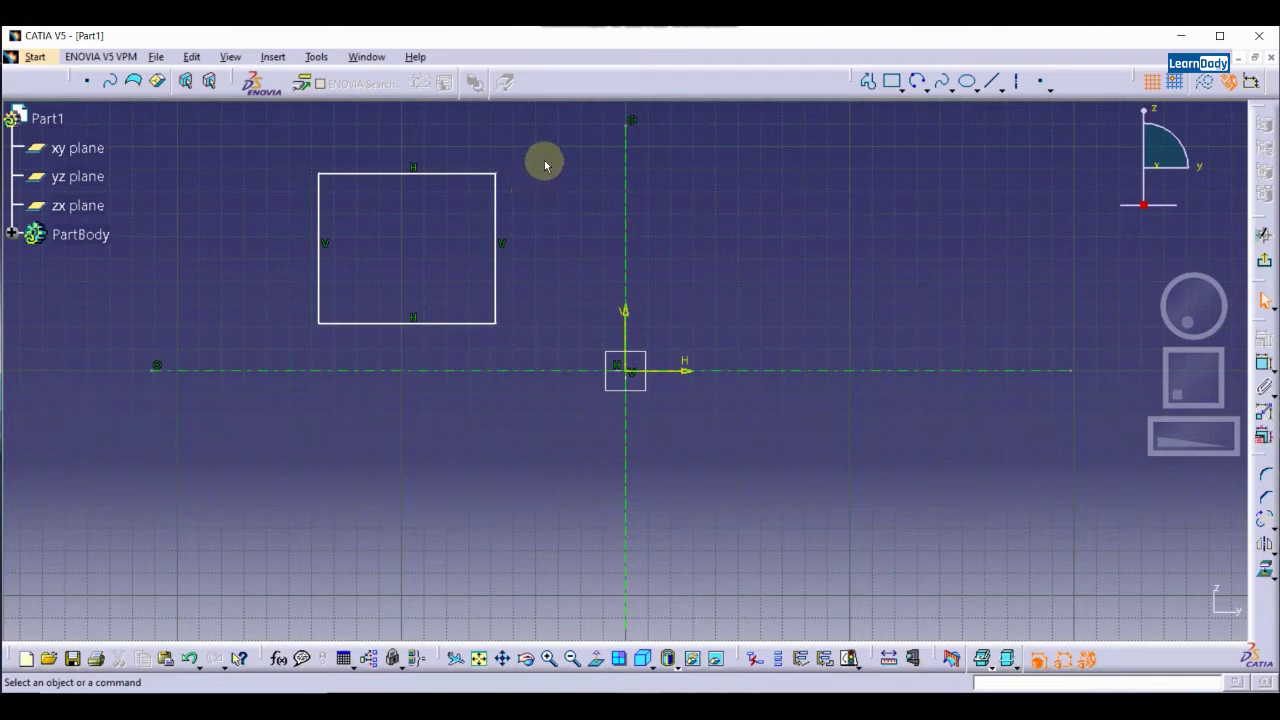
- Drop the pasted rectangle copy right of the vertical axis, then box-select and delete it
drag(291, 148, 491, 354)
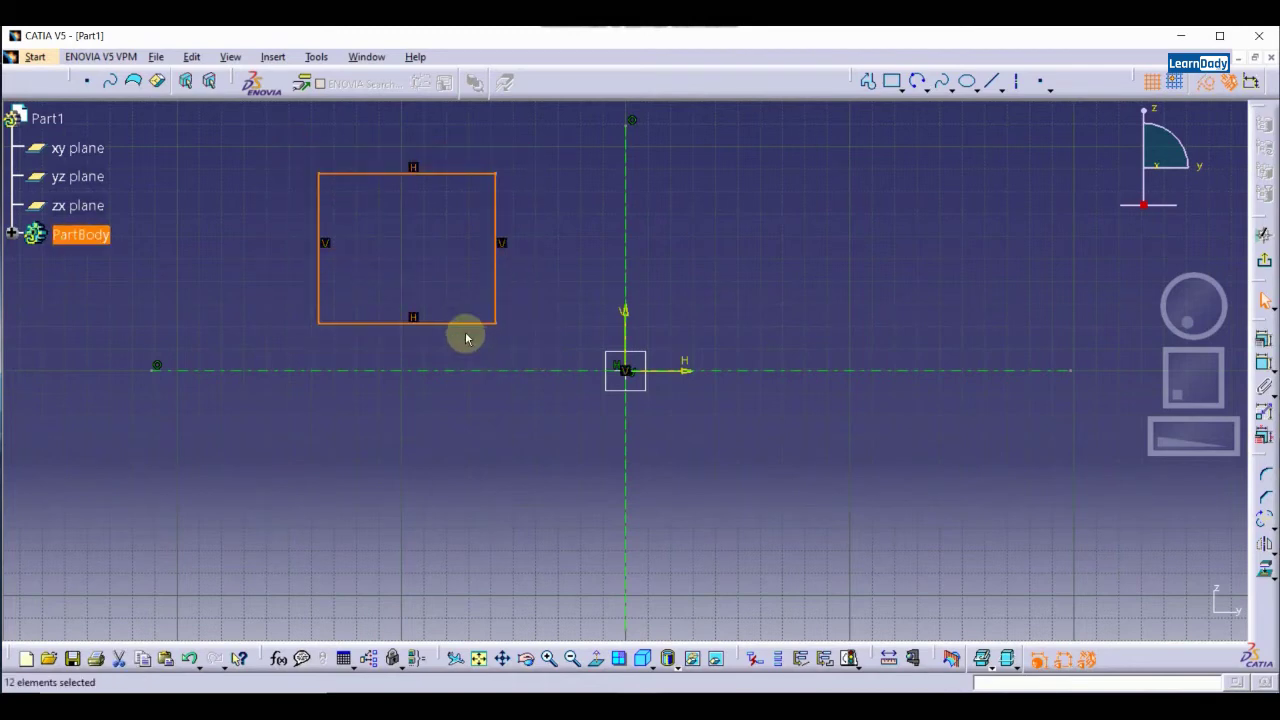
drag(435, 323, 857, 307)
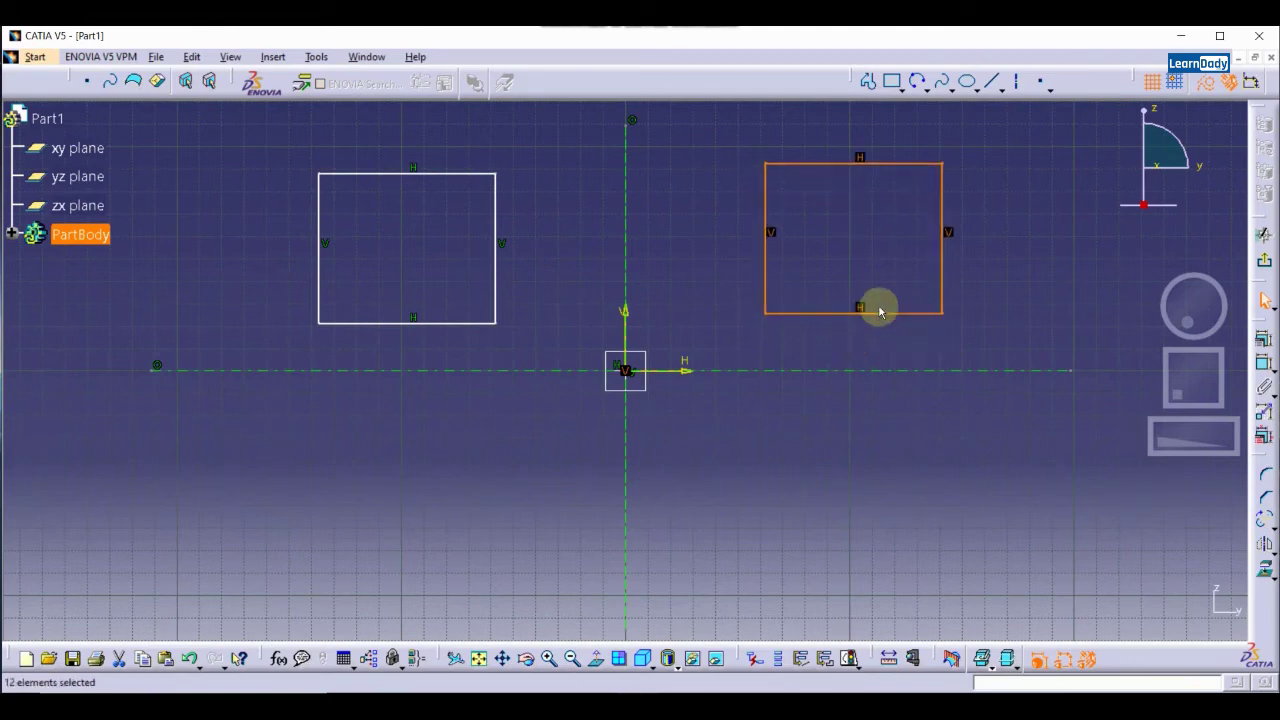
click(962, 205)
drag(937, 228, 774, 330)
drag(965, 139, 746, 330)
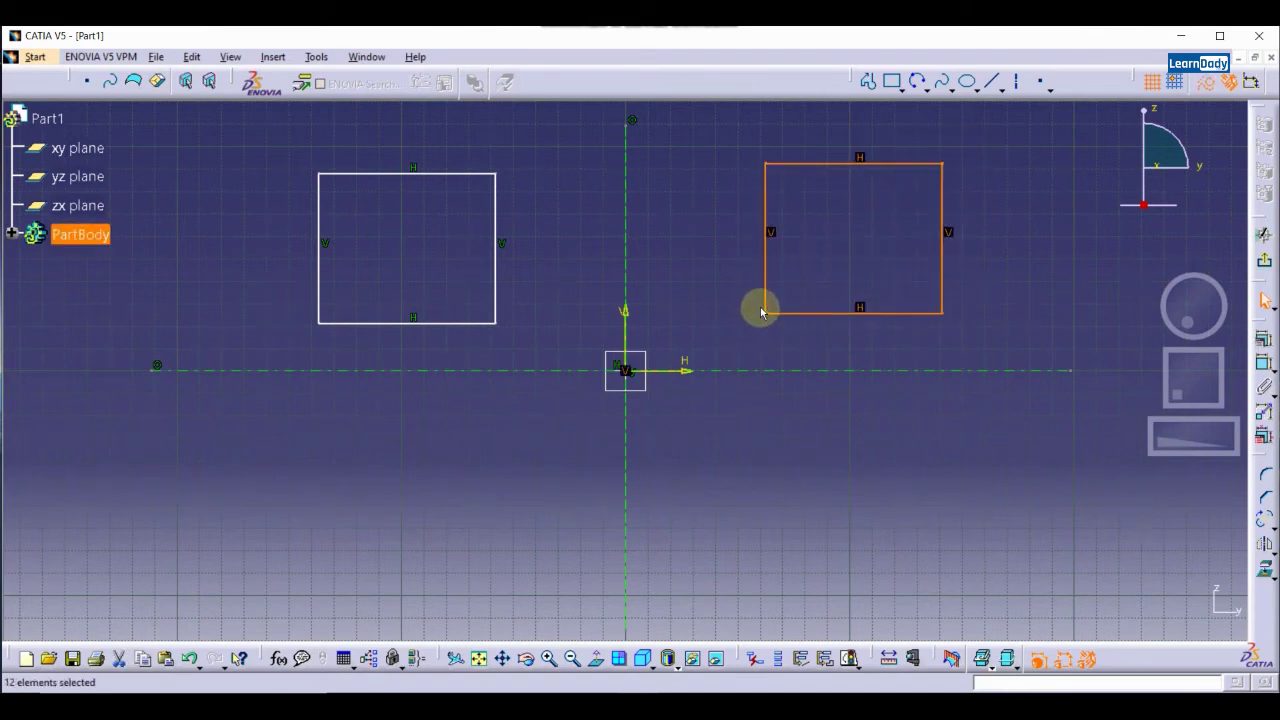
key(Delete)
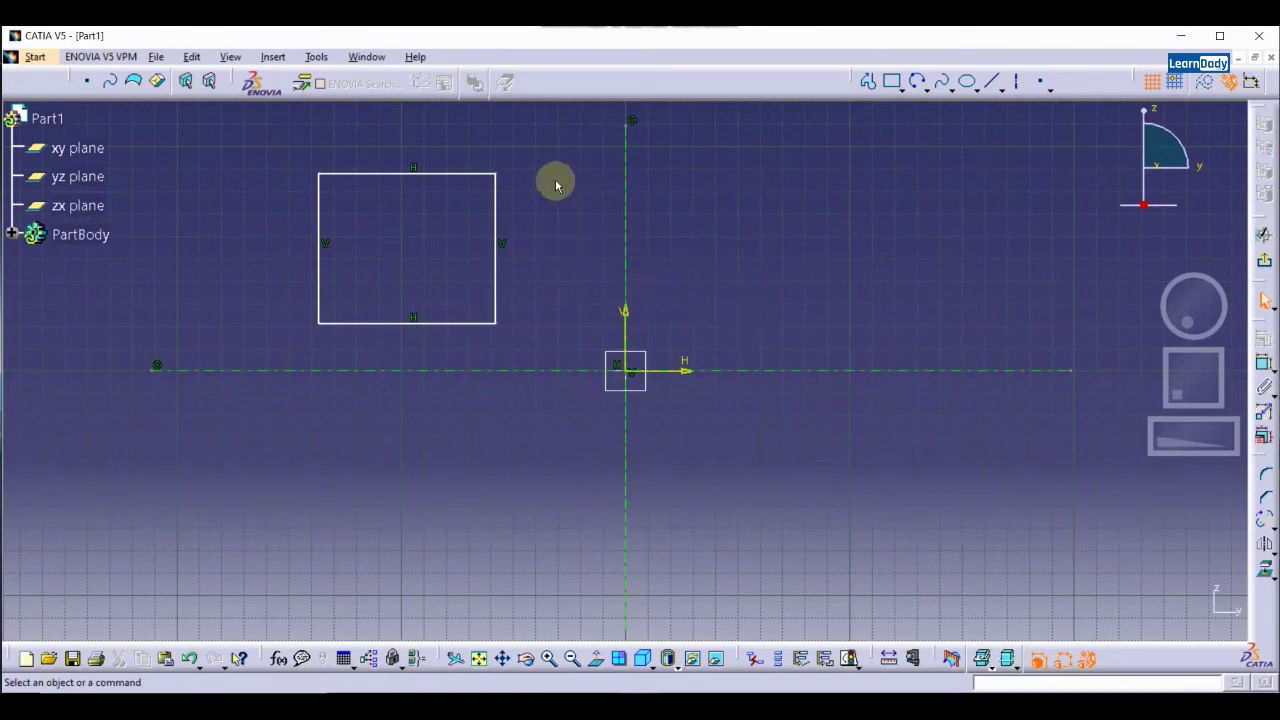
- Try the Mirror transformation on the selected rectangle, then clear the selection
drag(554, 148, 330, 290)
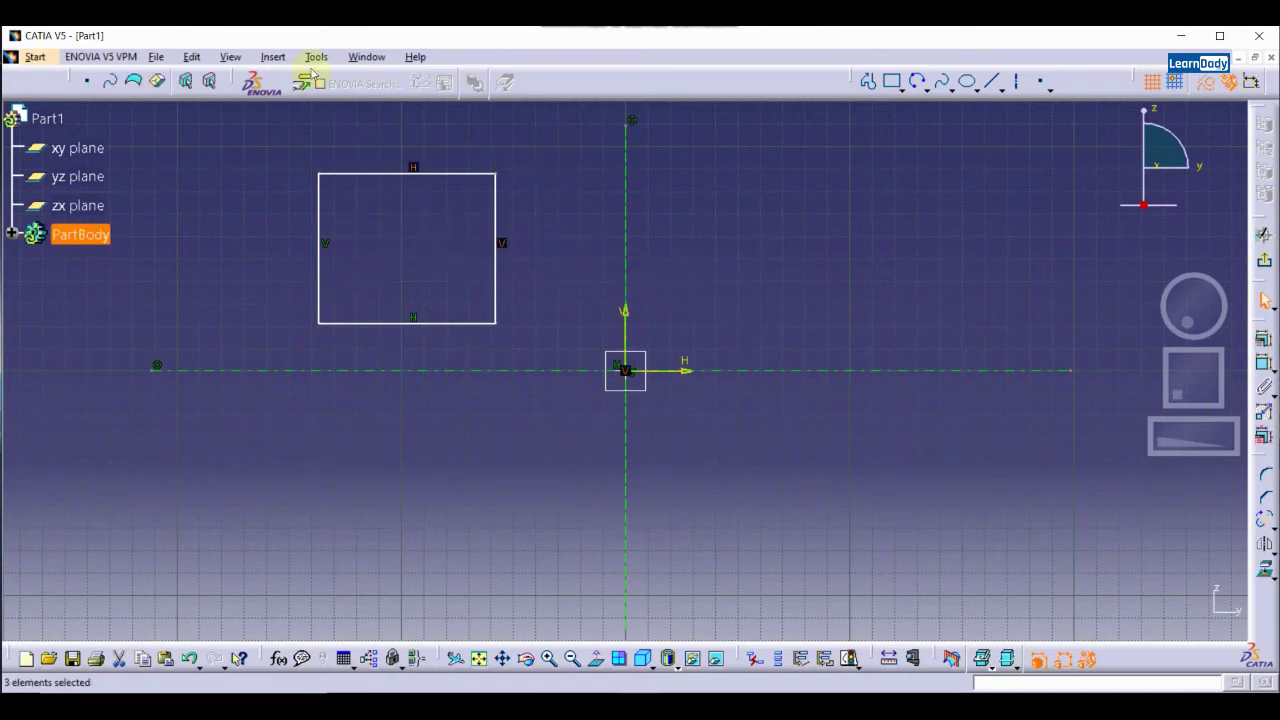
click(272, 57)
mouse_move(305, 137)
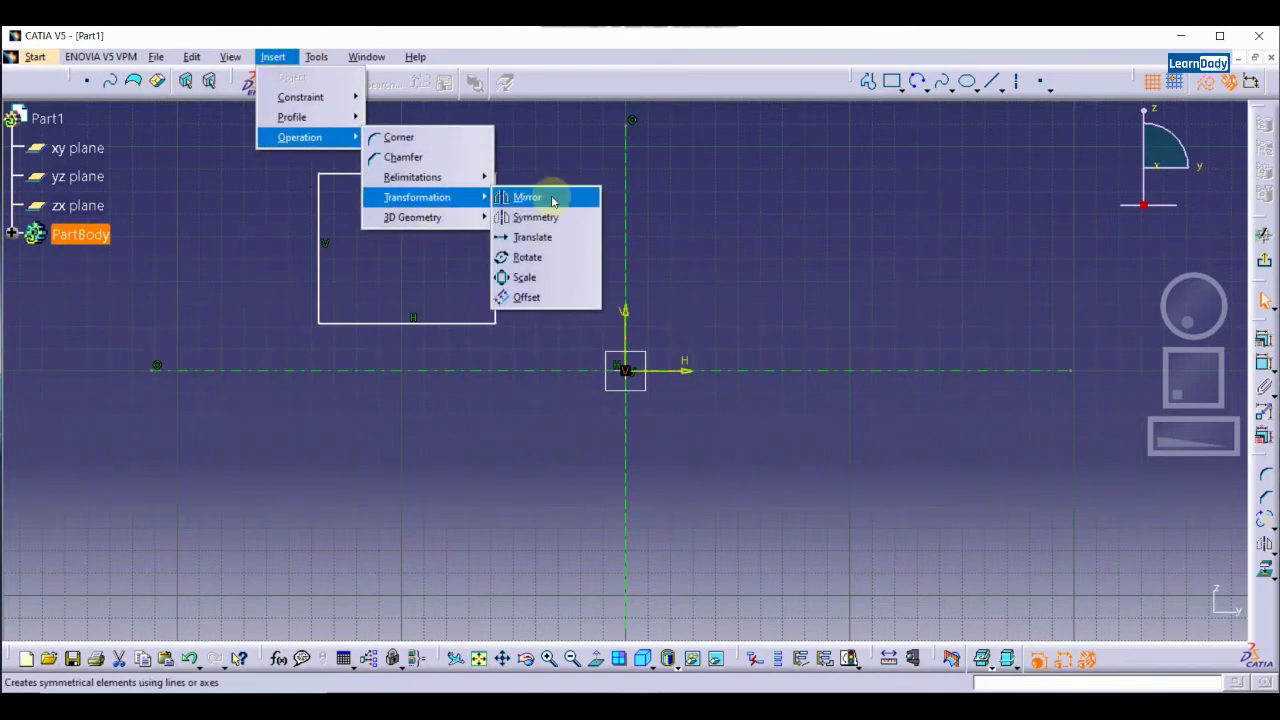
click(544, 202)
drag(541, 150, 258, 348)
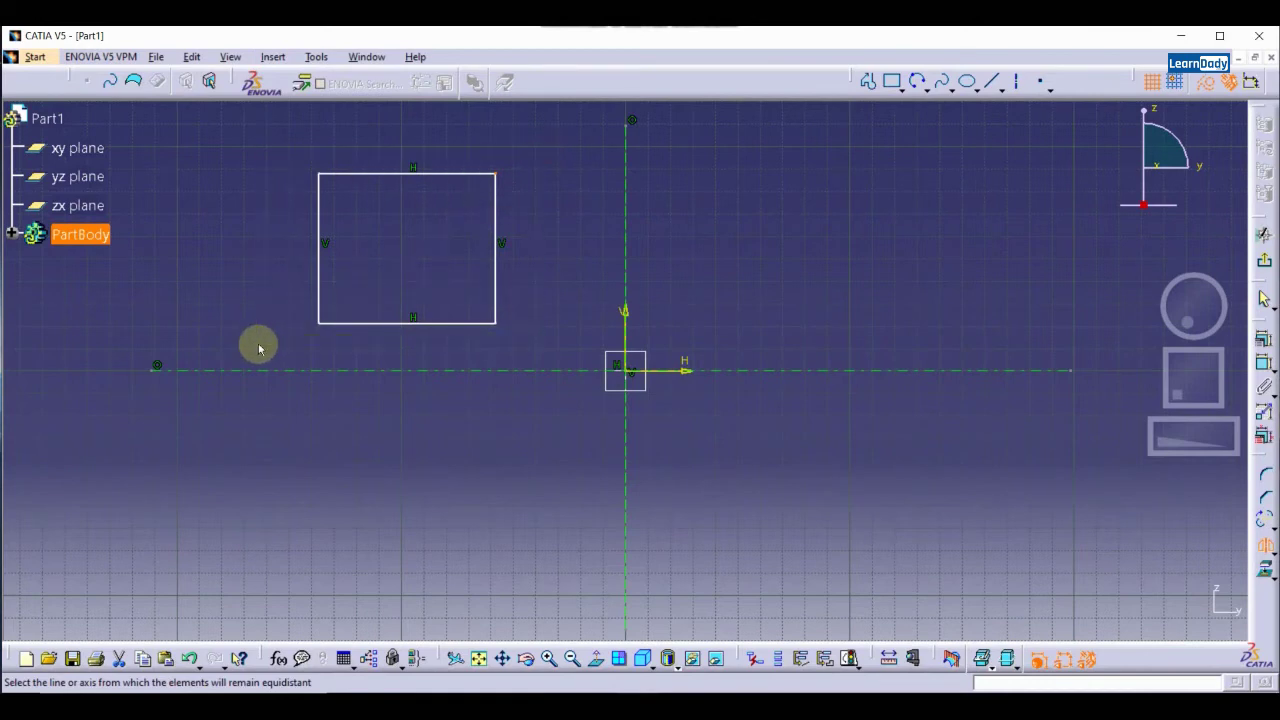
click(329, 214)
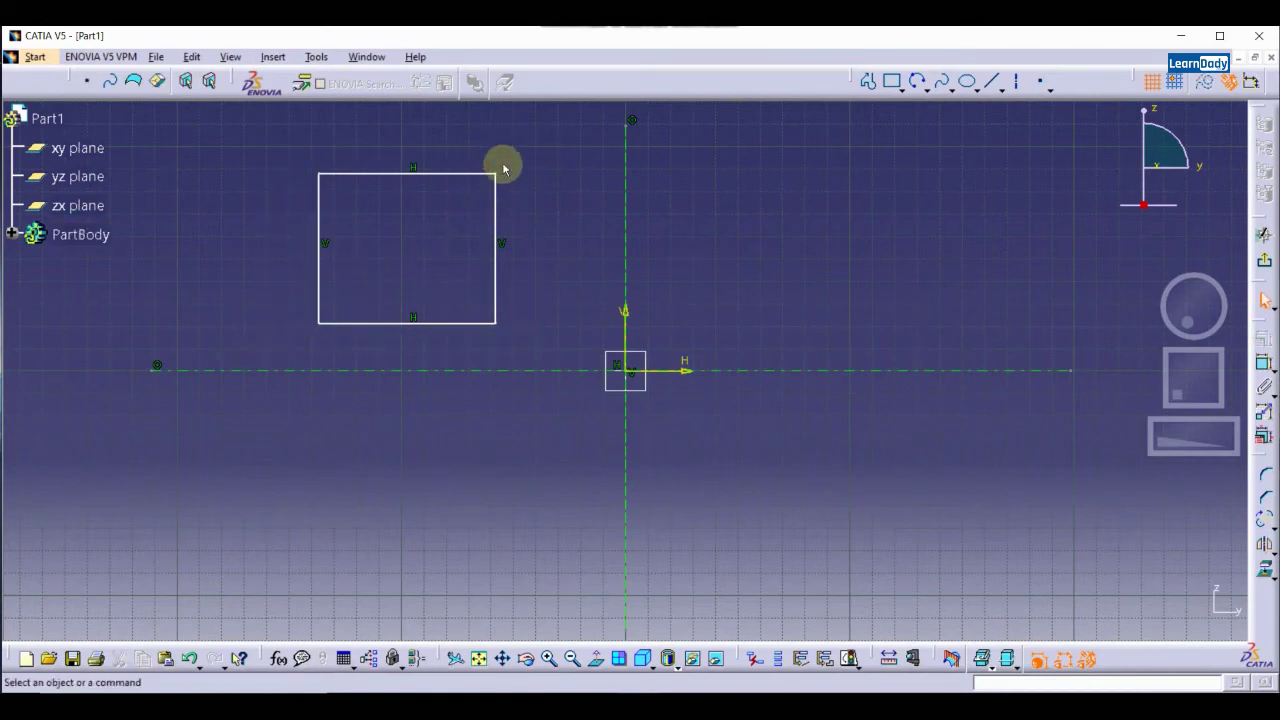
- Start Insert > Operation > Transformation > Symmetry with the rectangle box-selected for duplication
click(276, 56)
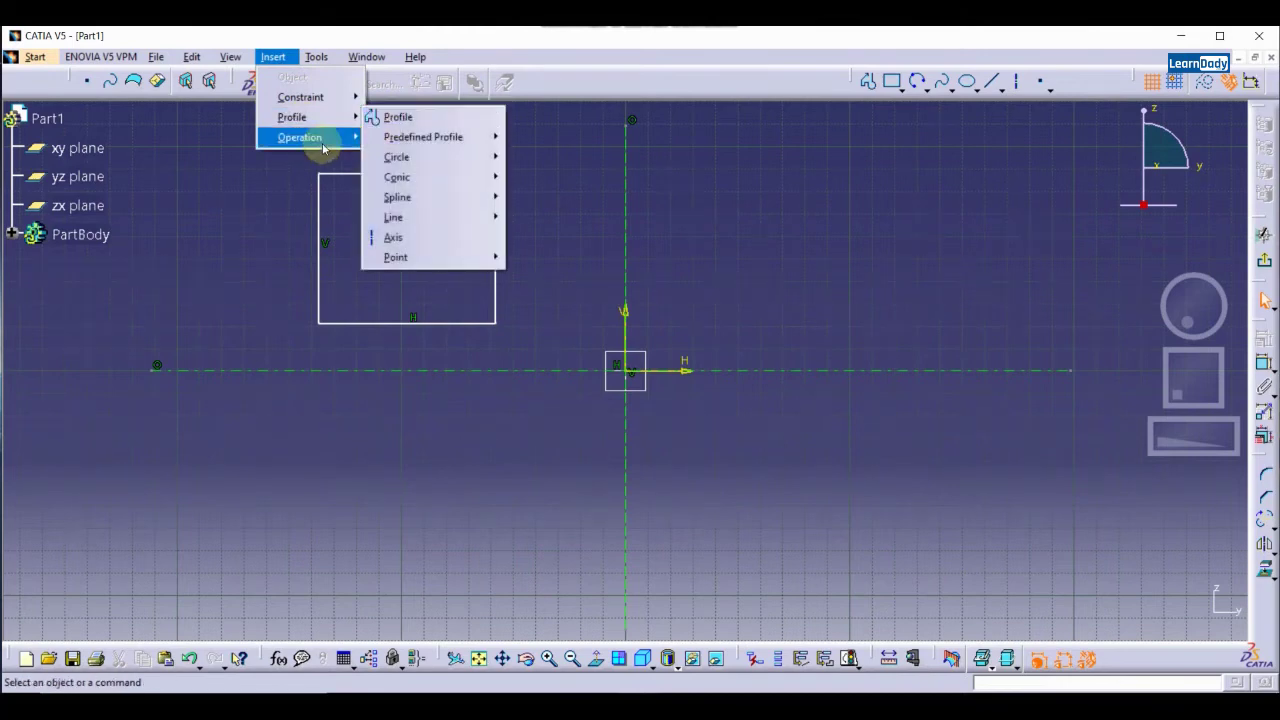
mouse_move(322, 143)
mouse_move(410, 218)
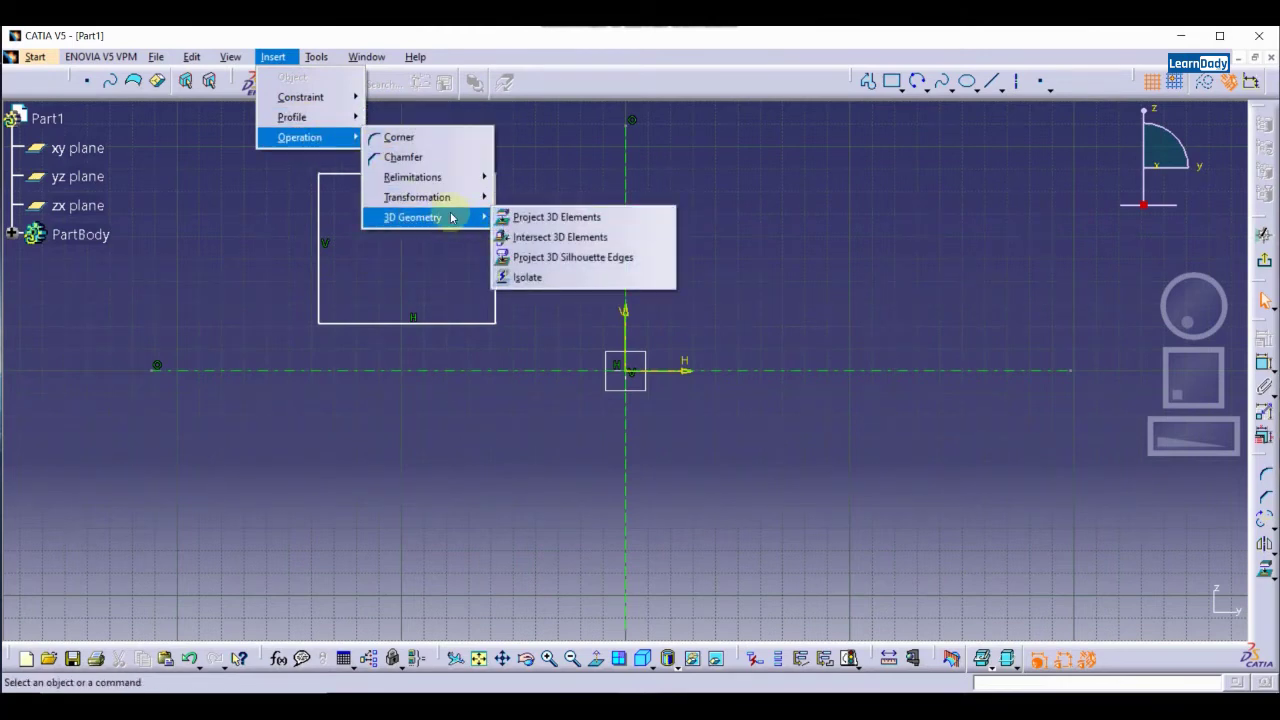
mouse_move(470, 197)
click(546, 214)
mouse_move(537, 160)
mouse_down()
mouse_move(437, 254)
mouse_move(277, 346)
mouse_up()
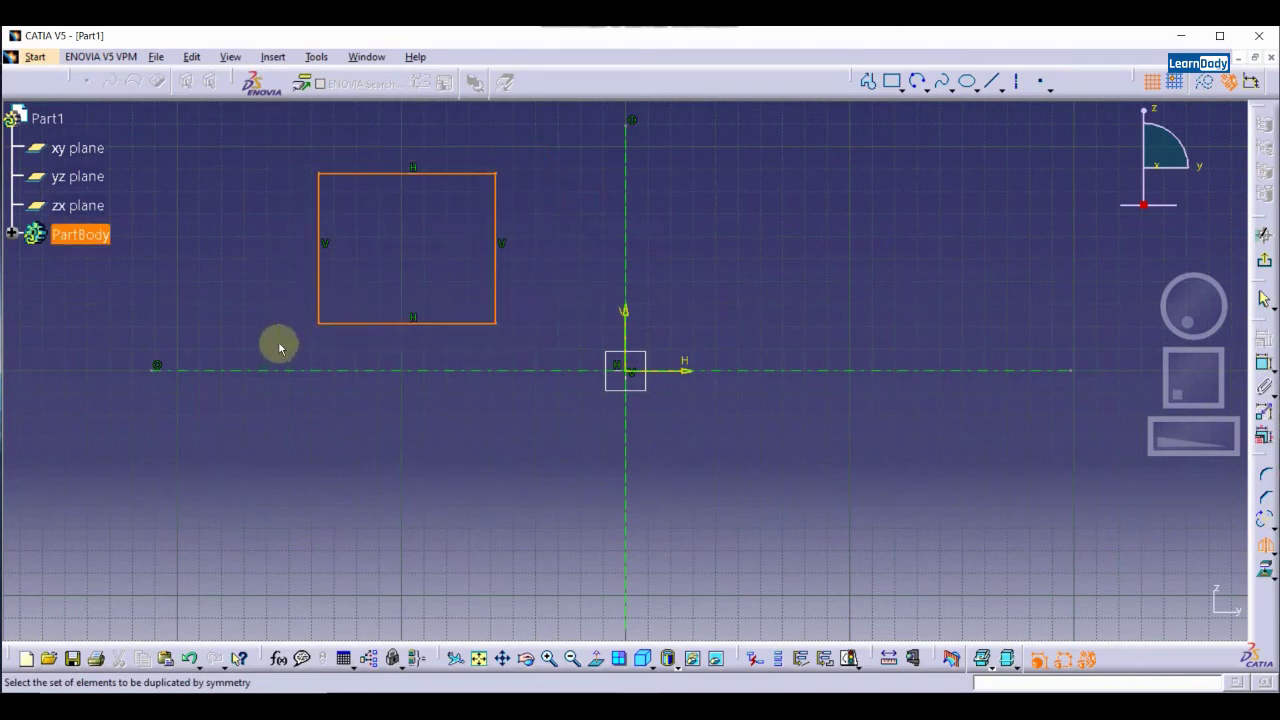
- Mirror the rectangle across the vertical axis, then drag the inner edges to narrow both
click(630, 222)
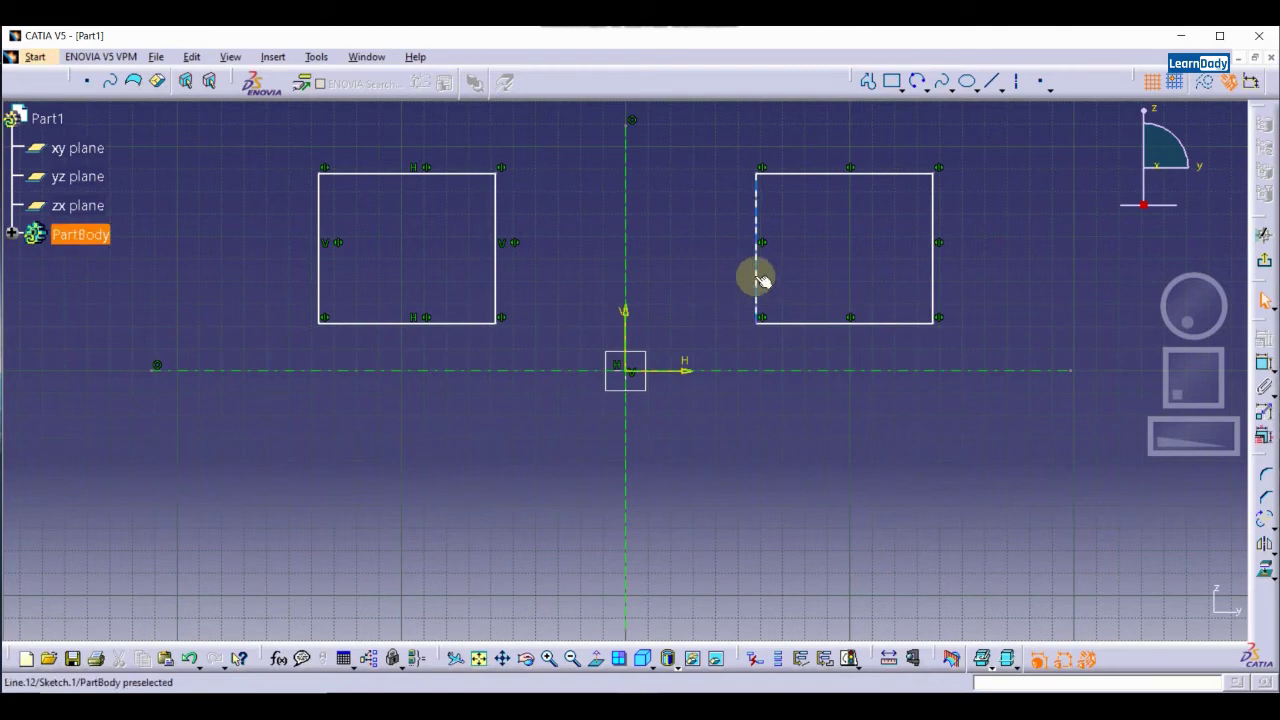
drag(756, 278, 728, 275)
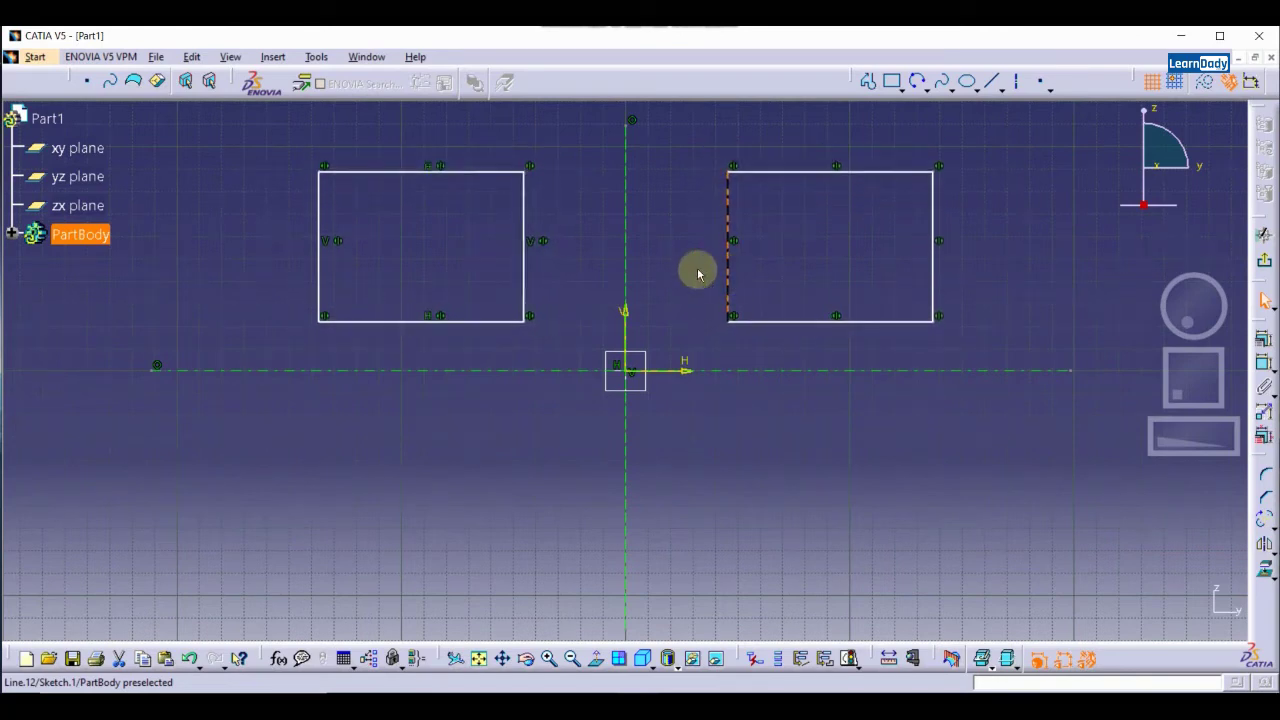
drag(523, 257, 497, 264)
click(246, 121)
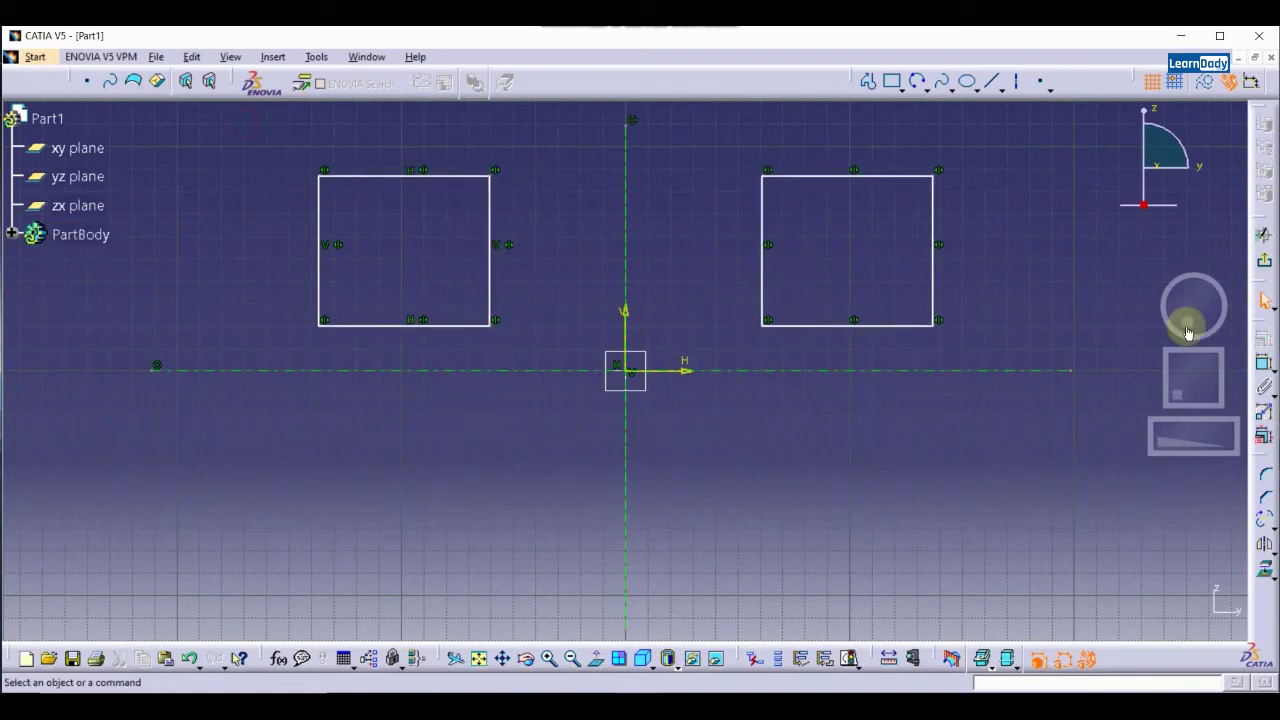
- Apply Symmetry to both upper rectangles using the horizontal H axis as the mirror line
click(1265, 544)
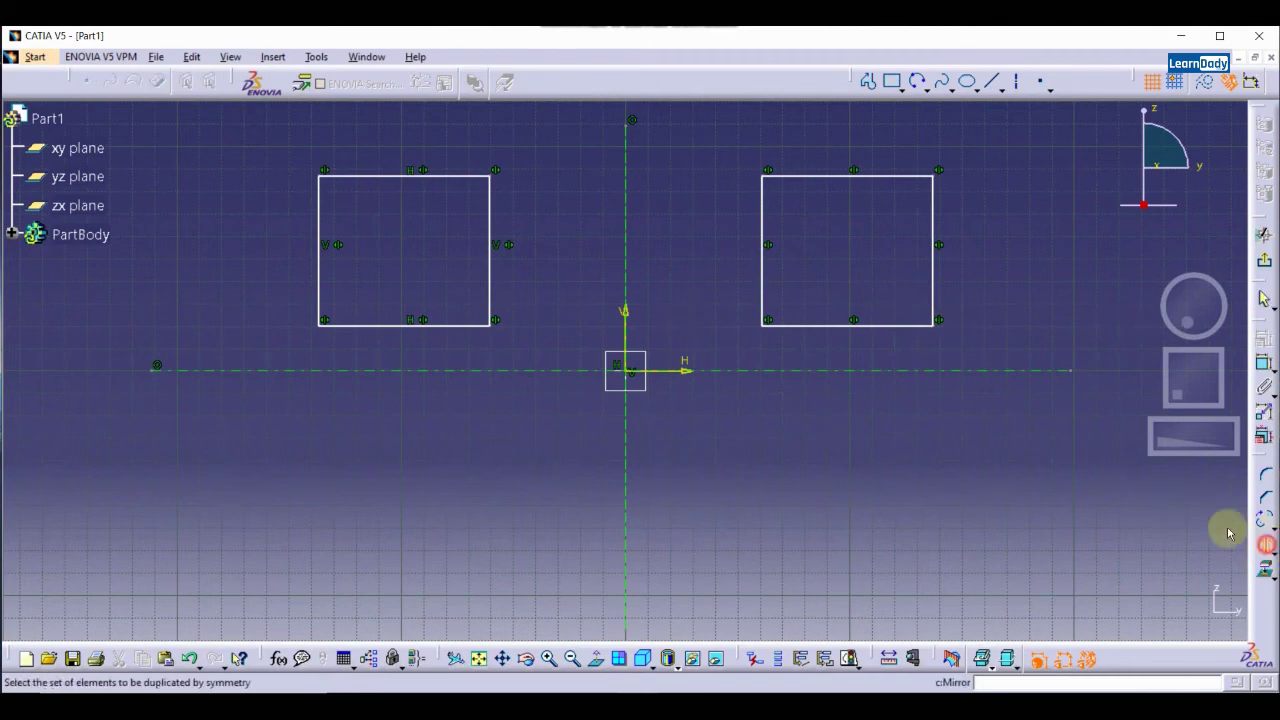
mouse_move(245, 138)
mouse_down()
mouse_move(686, 326)
mouse_move(992, 355)
mouse_up()
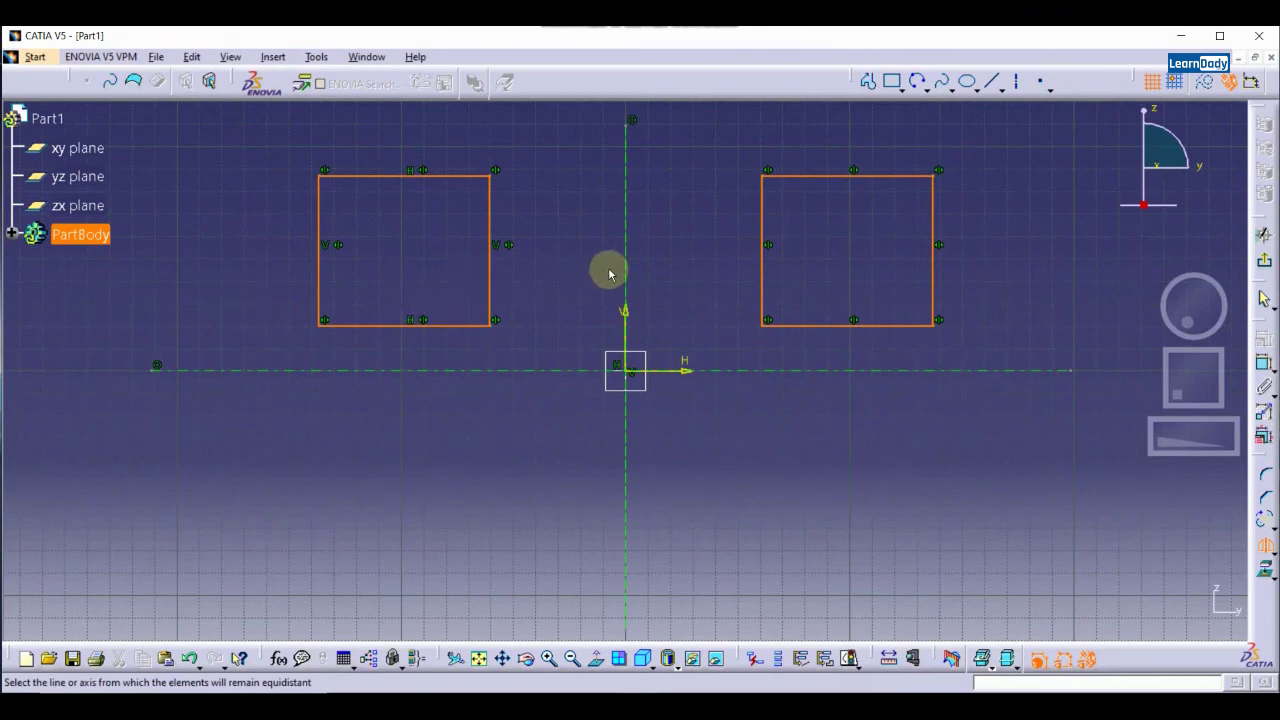
click(545, 372)
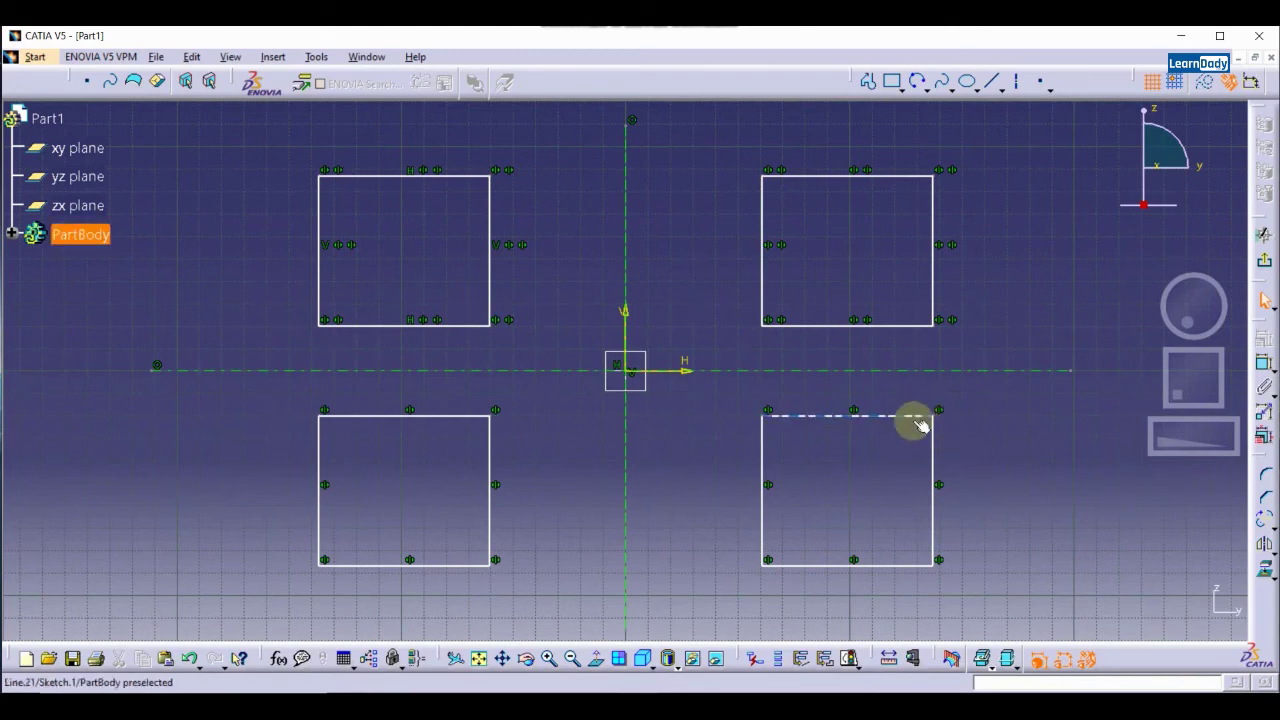
- Drag the lower-right rectangle's top edge so all four linked rectangles shrink into separate quadrants
drag(909, 417, 988, 250)
mouse_move(987, 355)
mouse_down()
mouse_move(986, 471)
mouse_move(986, 449)
mouse_up()
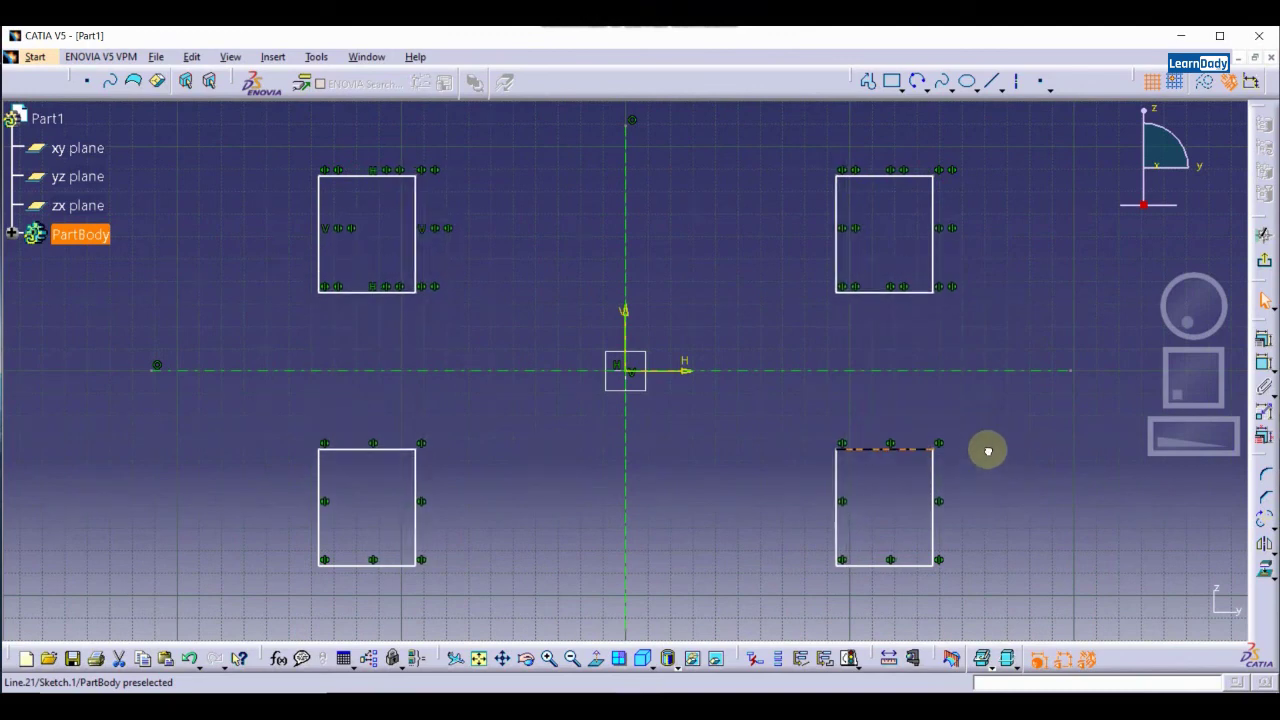
click(1020, 490)
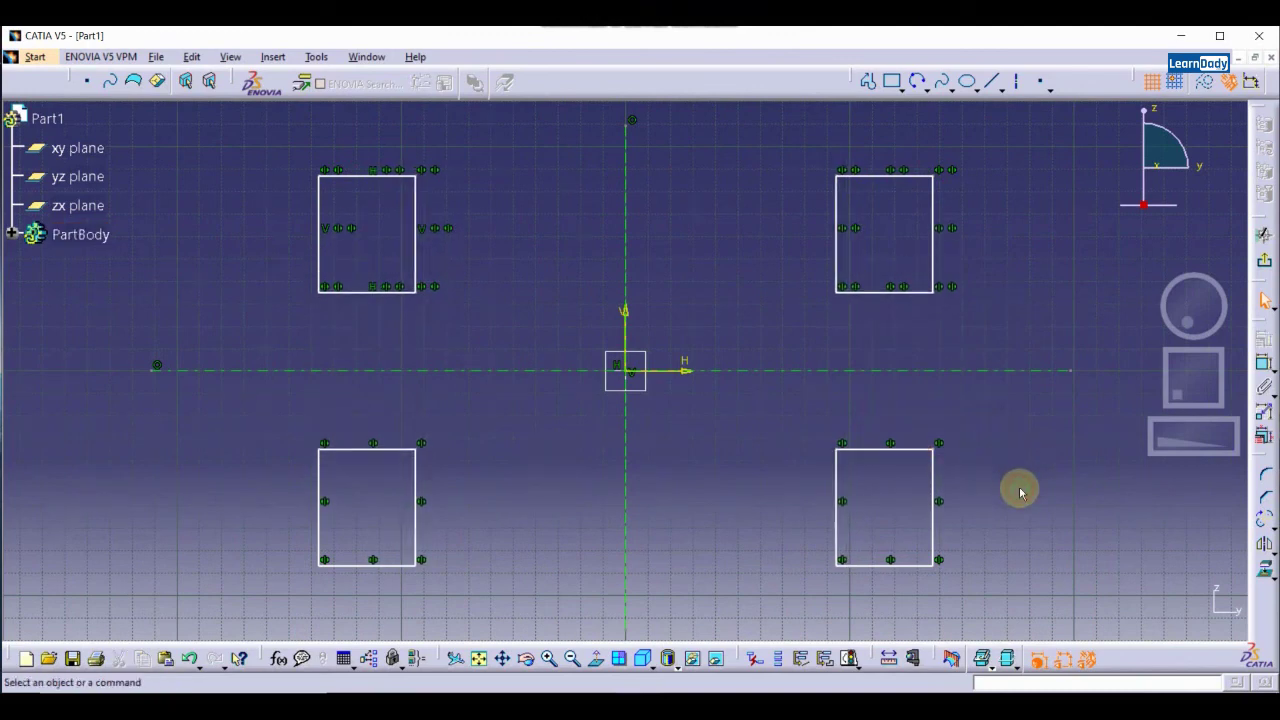